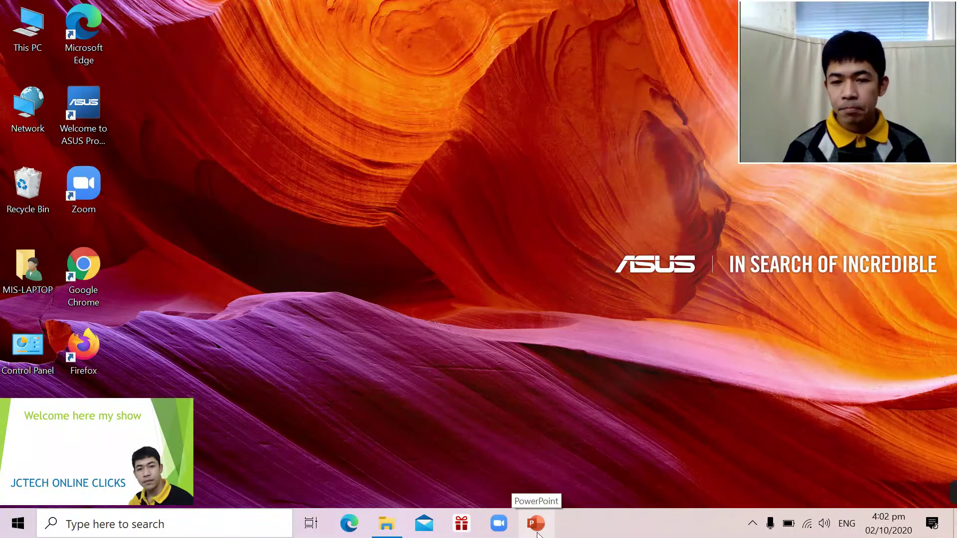
# - Launch PowerPoint and create a blank presentation containing a single title slide
pyautogui.click(537, 526)
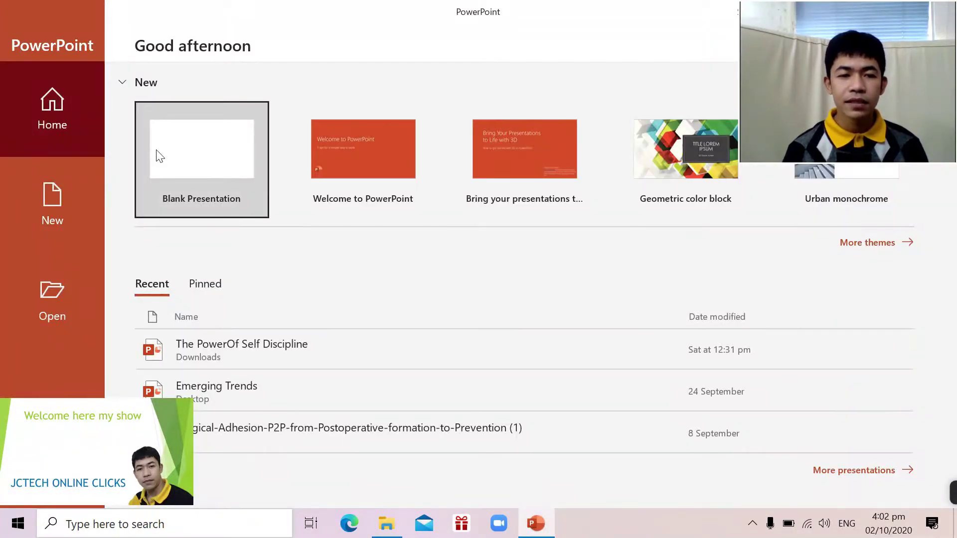
pyautogui.click(184, 155)
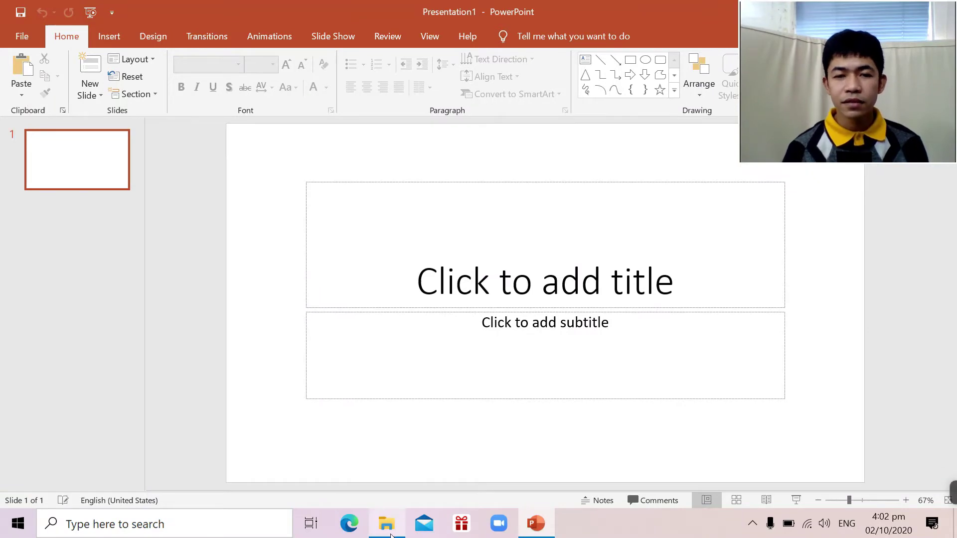
pyautogui.moveTo(387, 525)
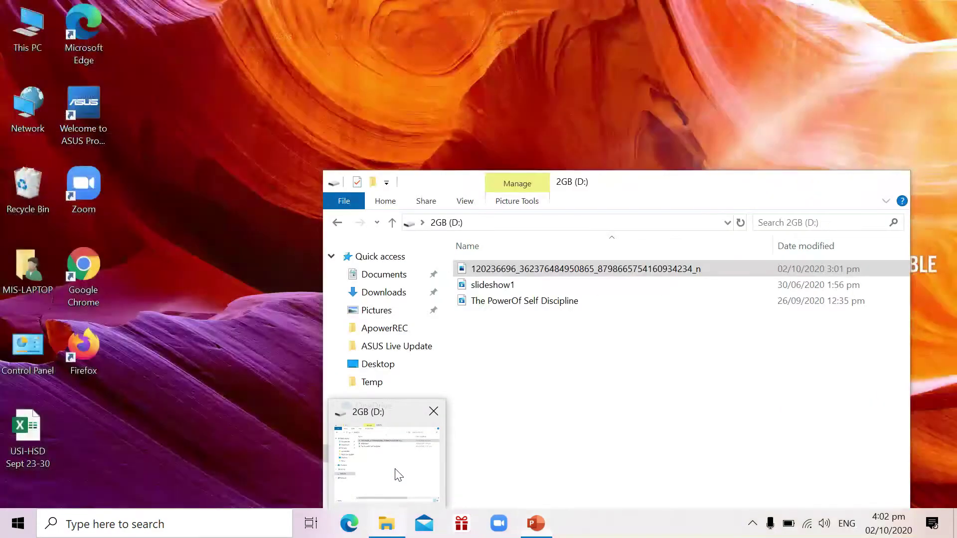
# - Drag the portrait photo from the 2GB (D:) drive onto the slide, against its left edge
pyautogui.click(396, 476)
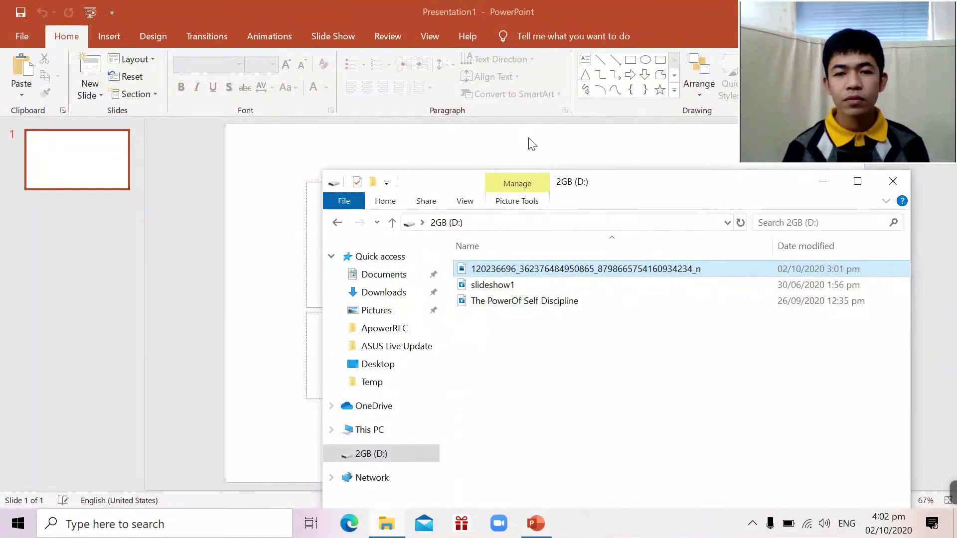
pyautogui.moveTo(690, 194); pyautogui.dragTo(828, 282)
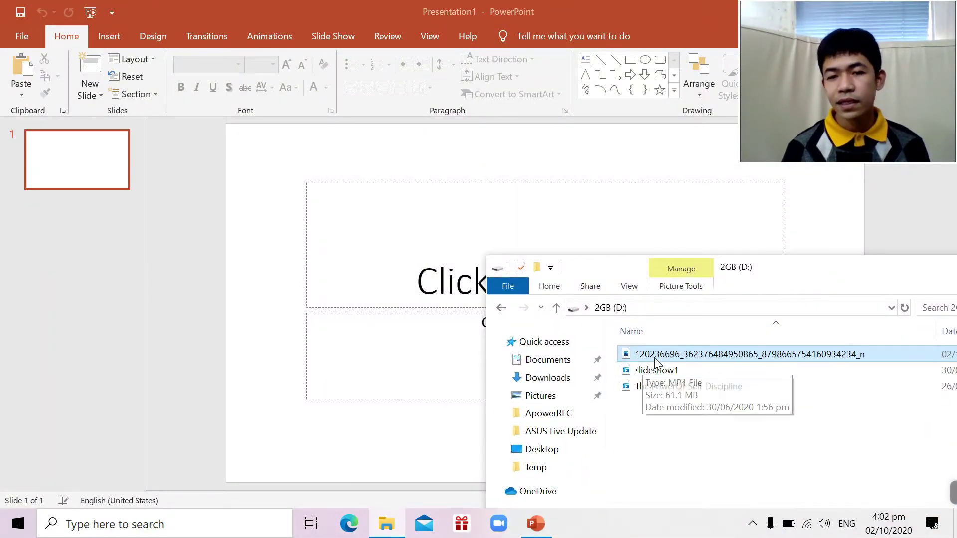
pyautogui.moveTo(662, 355); pyautogui.dragTo(316, 221)
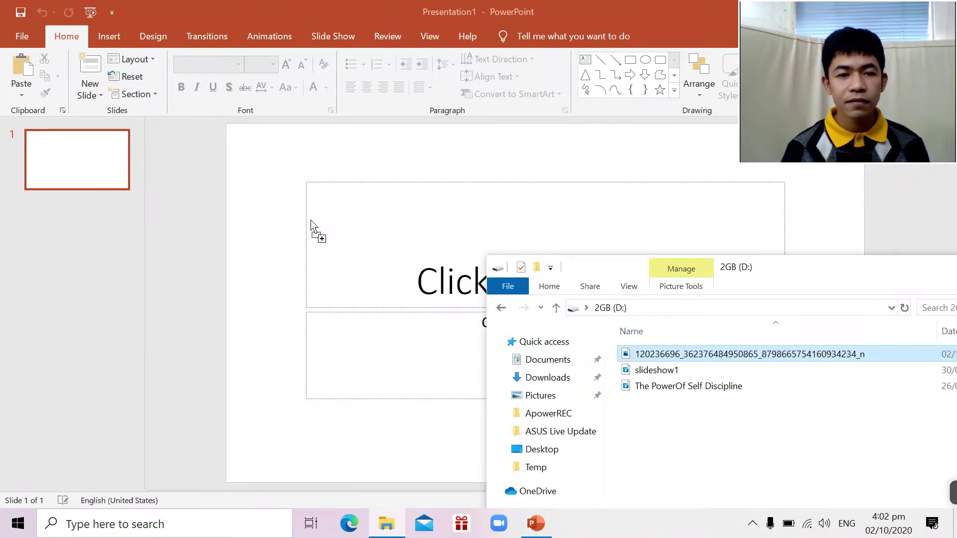
pyautogui.moveTo(547, 263); pyautogui.dragTo(363, 260)
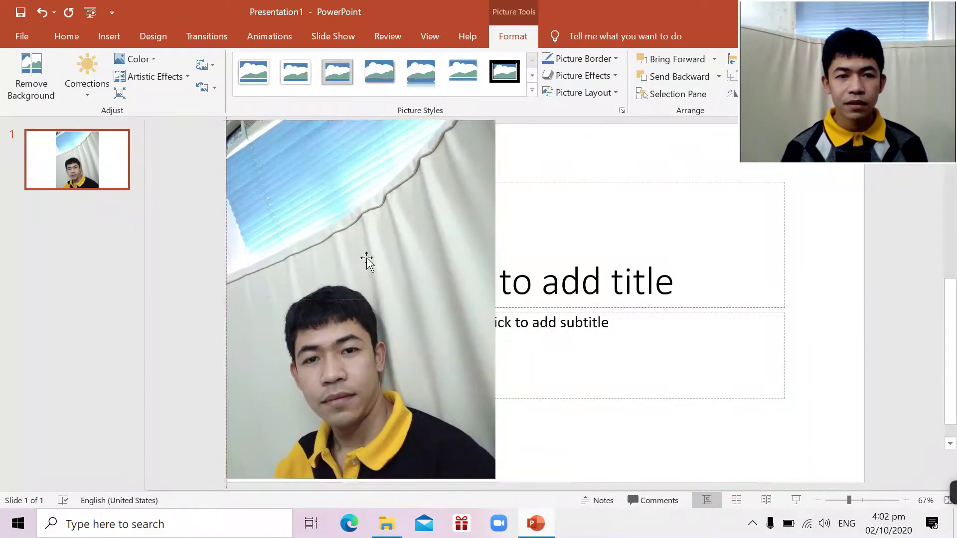
# - Select the portrait photo and start Remove Background from Picture Tools Format
pyautogui.click(640, 207)
pyautogui.click(647, 169)
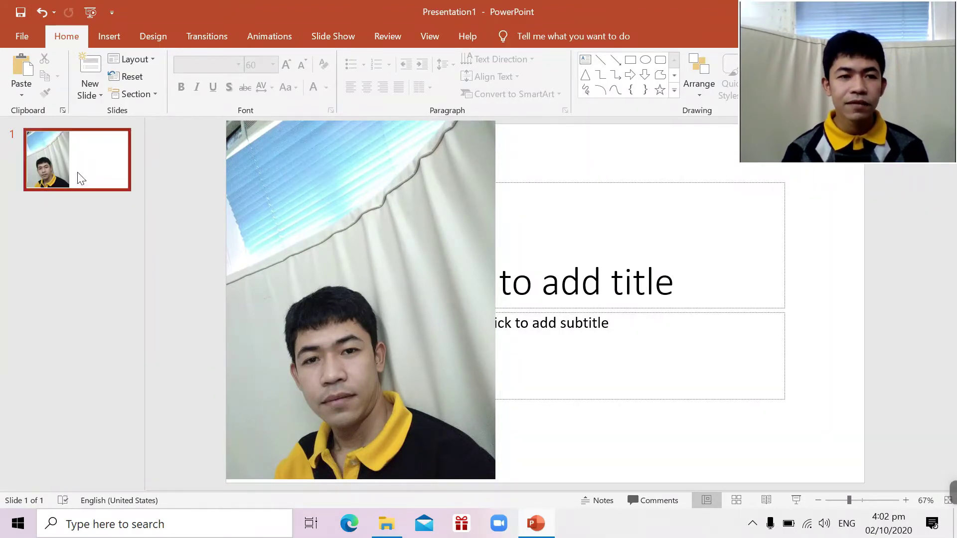
pyautogui.click(352, 233)
pyautogui.doubleClick(353, 233)
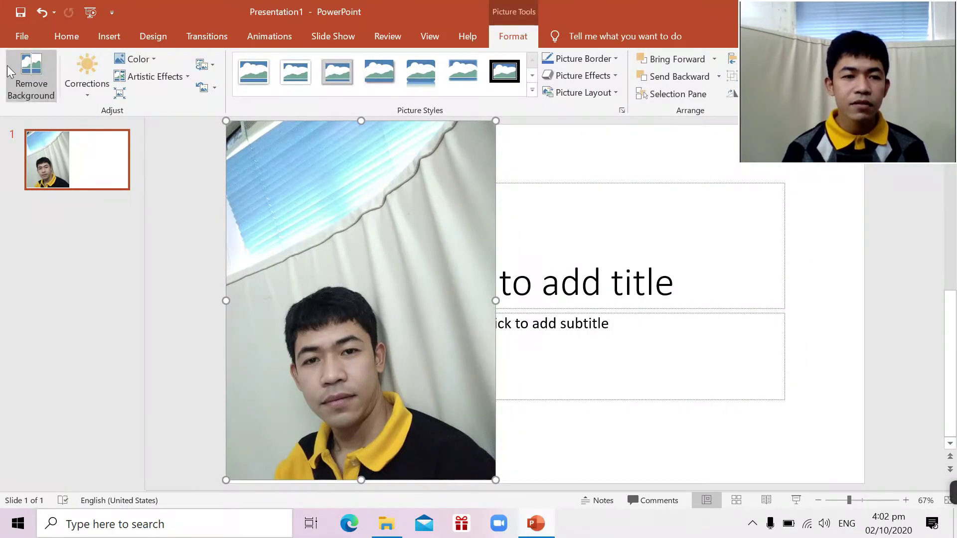
pyautogui.click(35, 69)
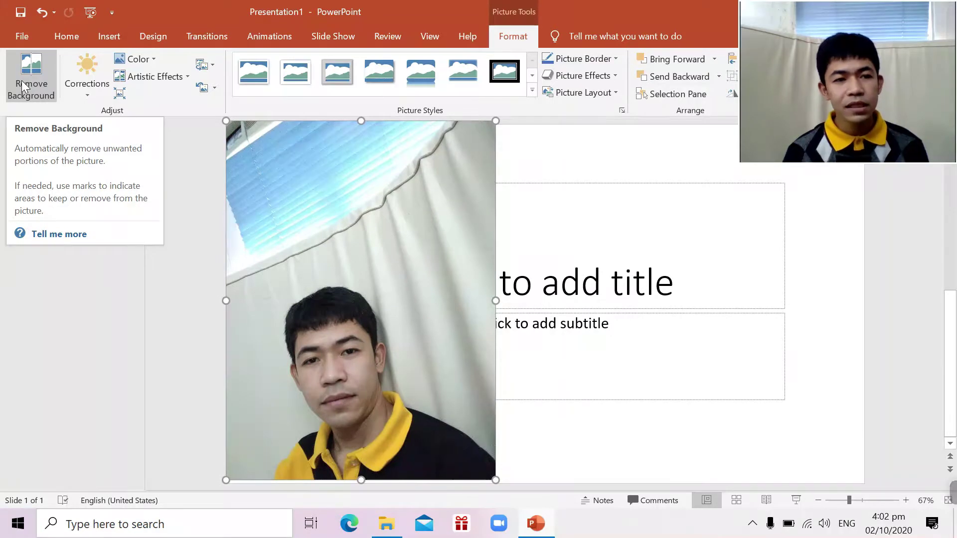
pyautogui.click(23, 86)
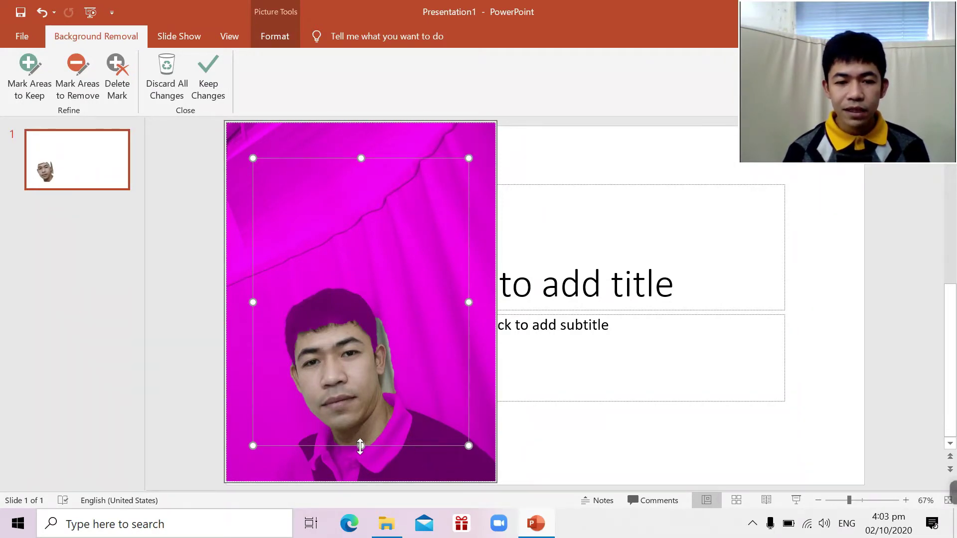
# - Reshape the removal marquee so the man's head and shirt are kept and the curtain turns magenta
pyautogui.moveTo(360, 447)
pyautogui.mouseDown()
pyautogui.moveTo(359, 496)
pyautogui.moveTo(359, 486)
pyautogui.mouseUp()
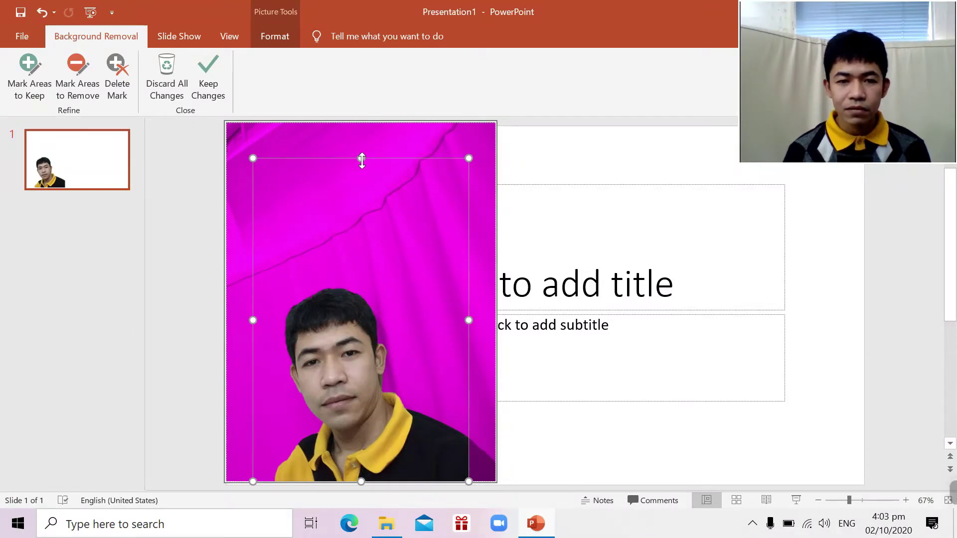
pyautogui.moveTo(362, 161); pyautogui.dragTo(366, 185)
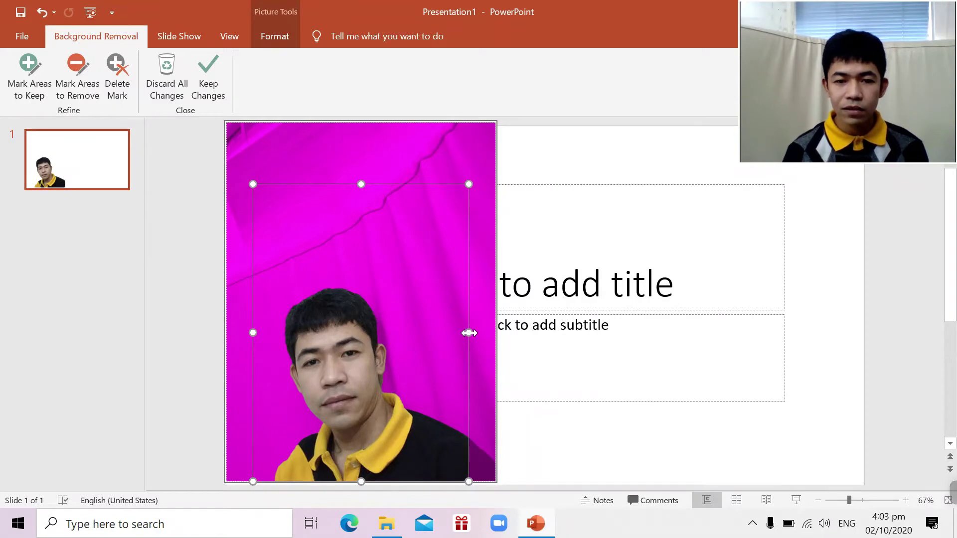
pyautogui.moveTo(469, 337); pyautogui.dragTo(492, 336)
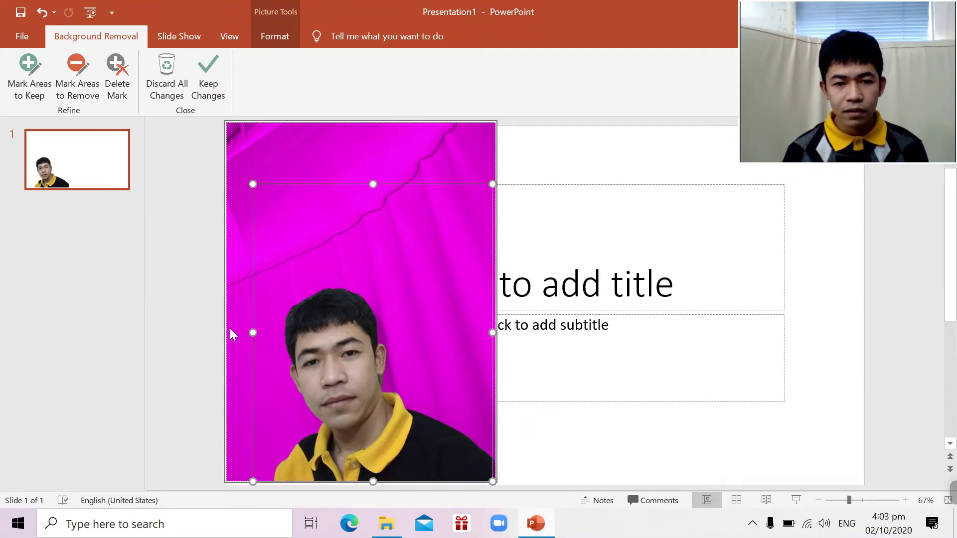
pyautogui.moveTo(253, 332)
pyautogui.mouseDown()
pyautogui.moveTo(261, 338)
pyautogui.moveTo(262, 319)
pyautogui.mouseUp()
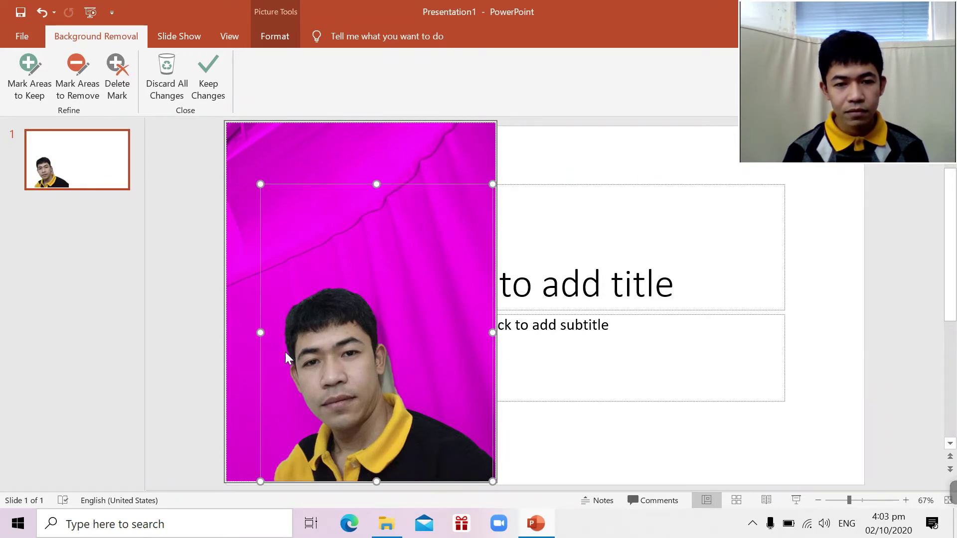
pyautogui.moveTo(376, 185); pyautogui.dragTo(380, 212)
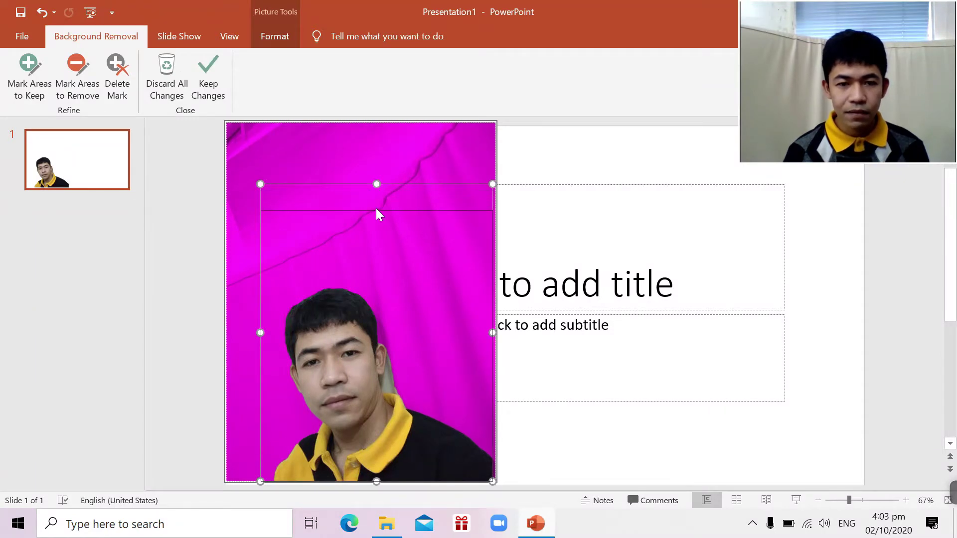
pyautogui.moveTo(378, 215); pyautogui.dragTo(374, 250)
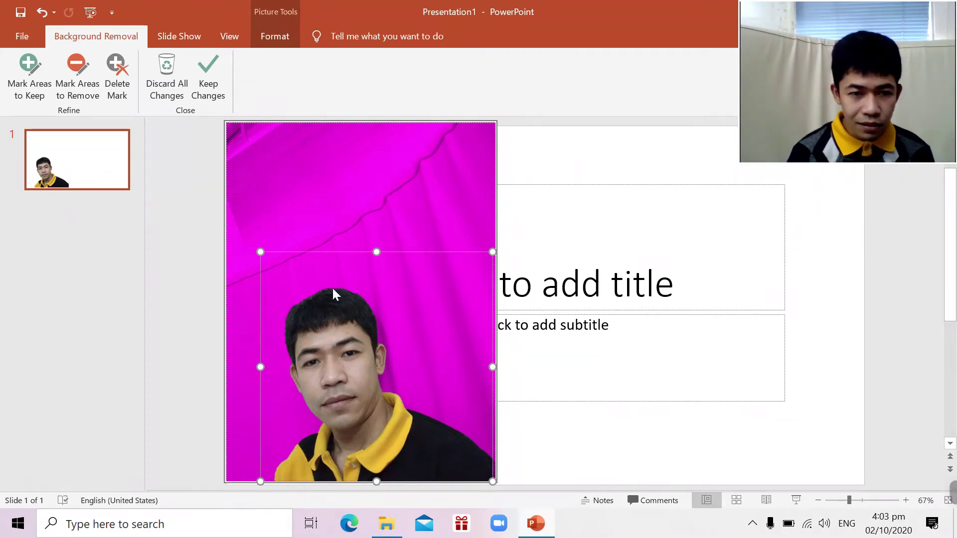
pyautogui.moveTo(260, 368); pyautogui.dragTo(264, 366)
pyautogui.moveTo(379, 253); pyautogui.dragTo(378, 258)
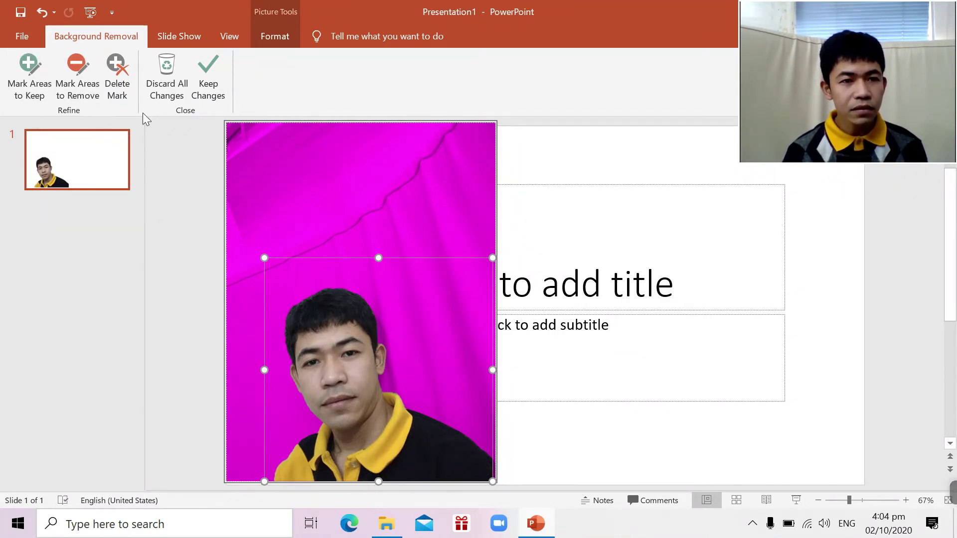
# - Keep the background-removal changes and move the cut-out portrait into the slide's bottom-right corner
pyautogui.click(212, 73)
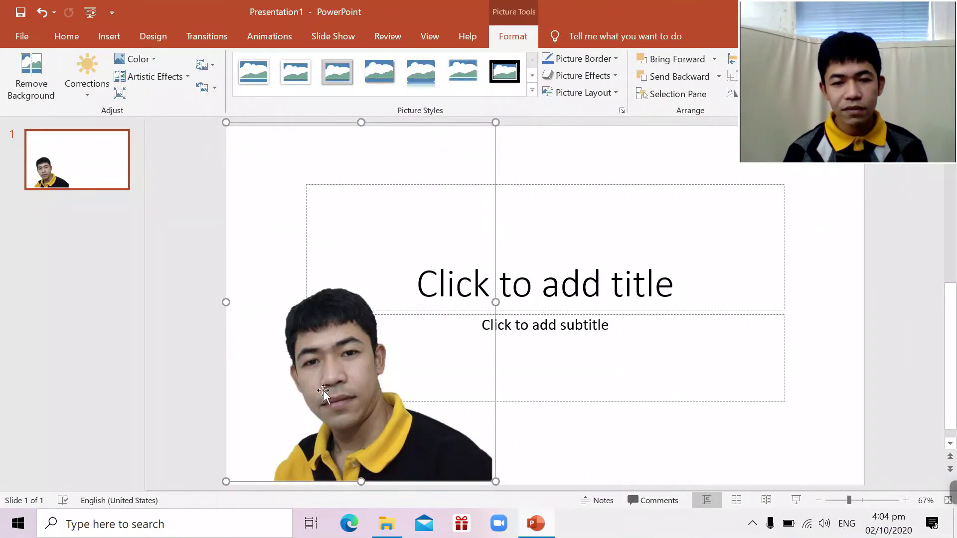
pyautogui.moveTo(372, 441)
pyautogui.mouseDown()
pyautogui.moveTo(742, 427)
pyautogui.moveTo(740, 441)
pyautogui.mouseUp()
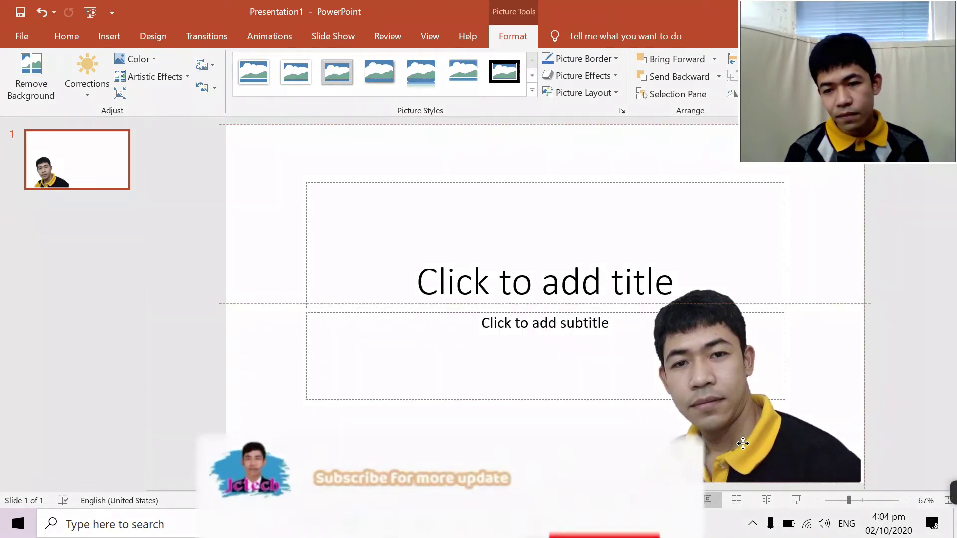
pyautogui.moveTo(743, 444); pyautogui.dragTo(745, 440)
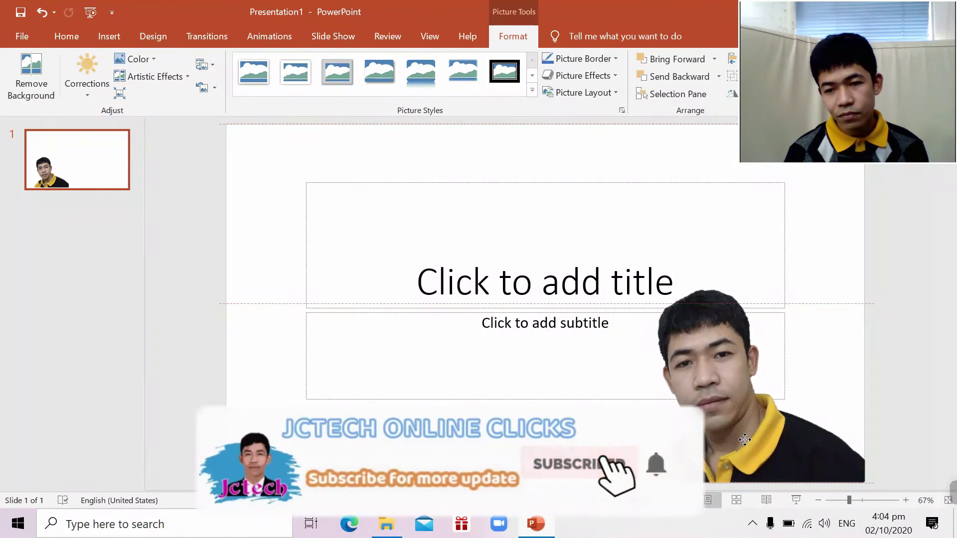
pyautogui.moveTo(745, 440); pyautogui.dragTo(746, 443)
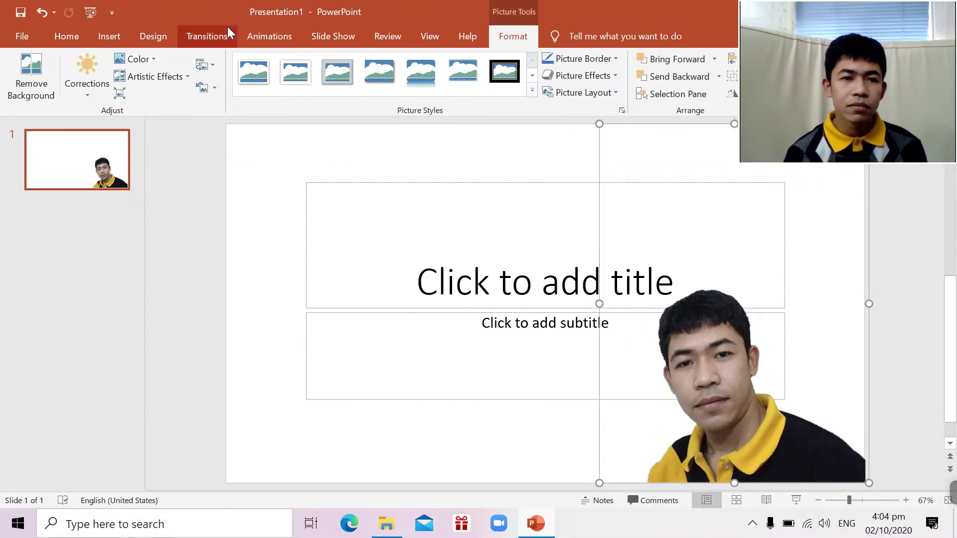
# - Move the title placeholder to the top of the slide and type 'Welcome here my show'
pyautogui.click(163, 40)
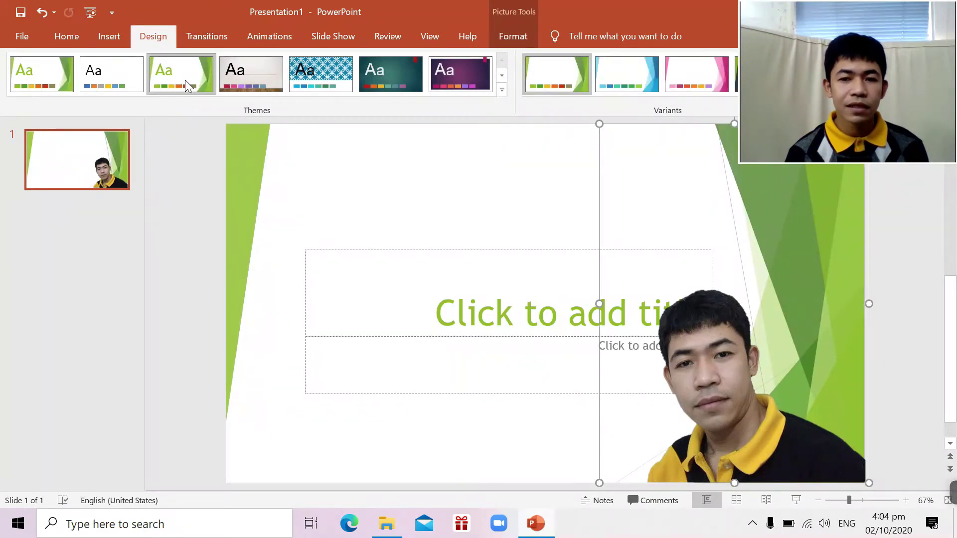
pyautogui.click(392, 276)
pyautogui.moveTo(431, 252); pyautogui.dragTo(413, 131)
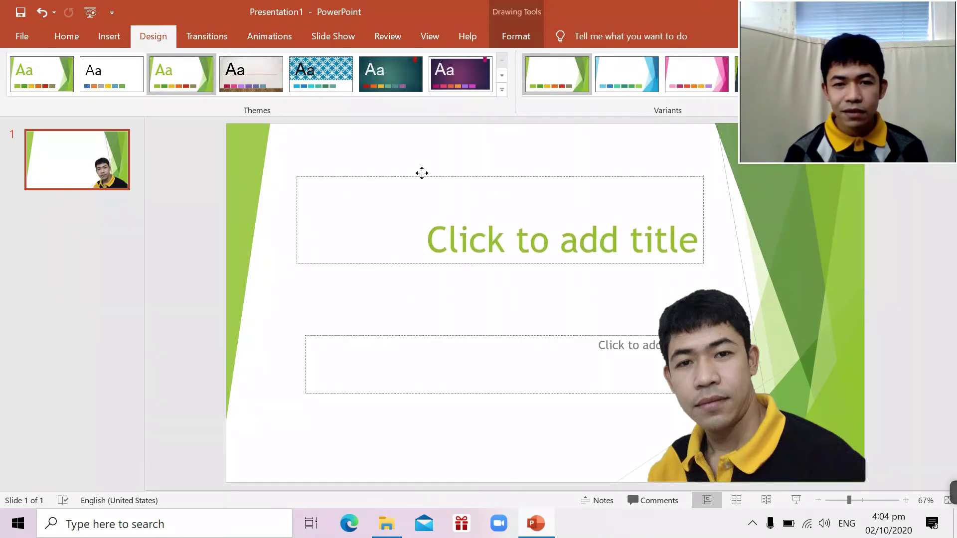
pyautogui.click(429, 175)
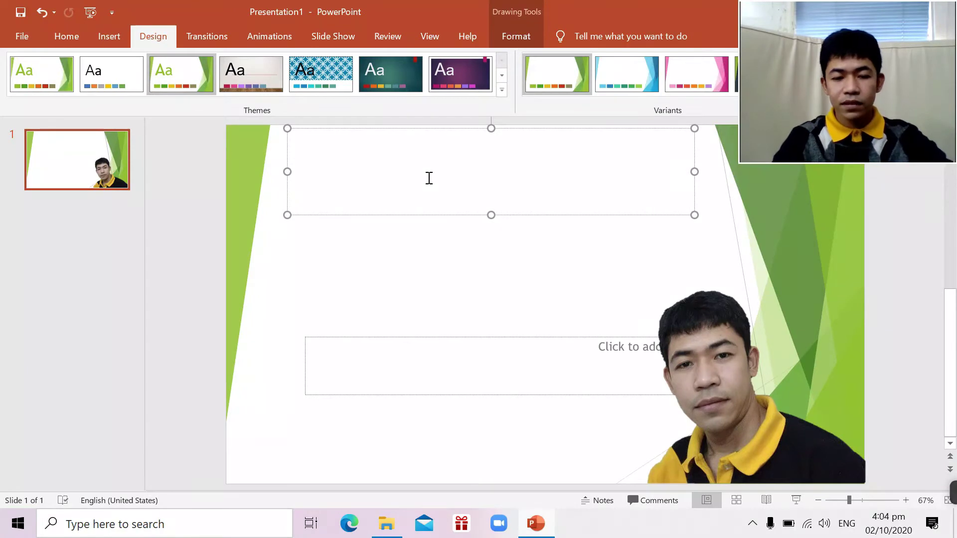
pyautogui.write('Wel')
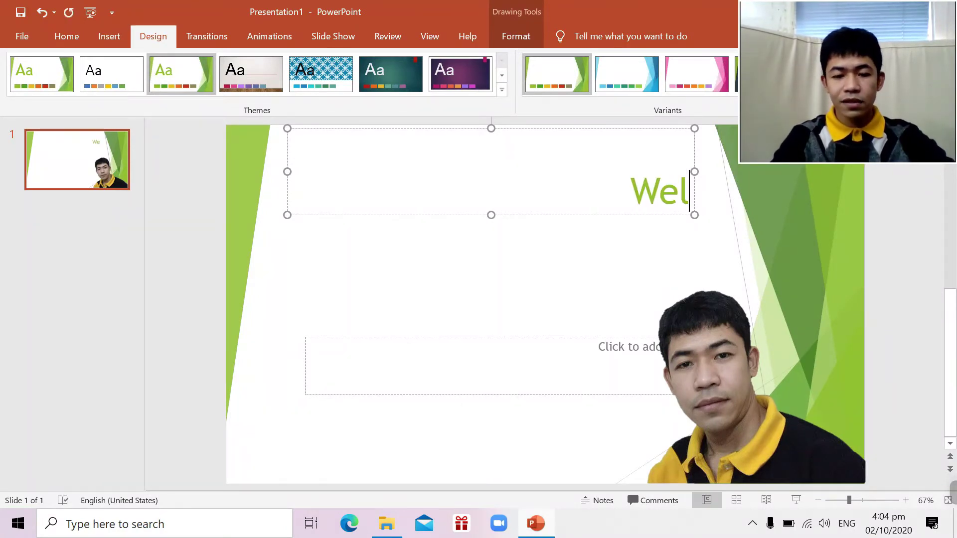
pyautogui.write('come')
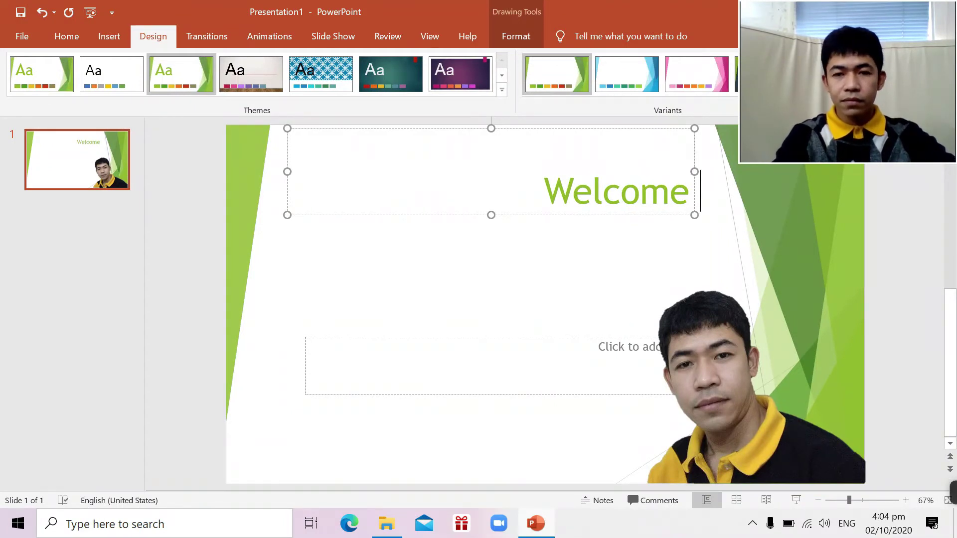
pyautogui.write('he')
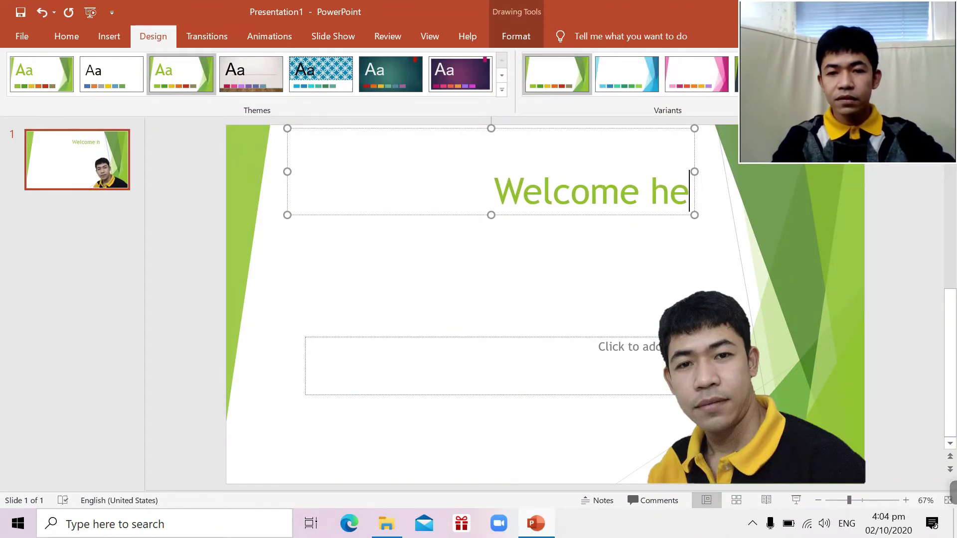
pyautogui.write('re')
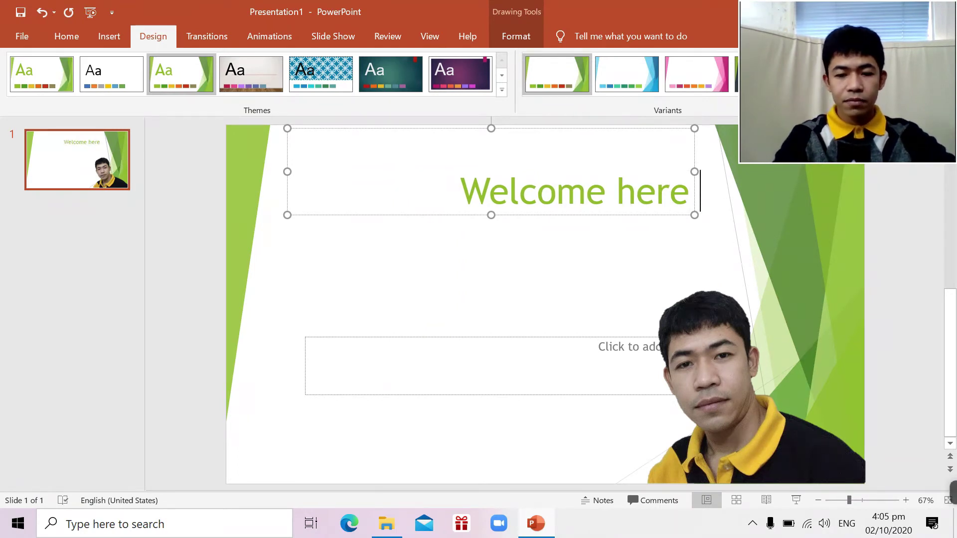
pyautogui.write(' my ')
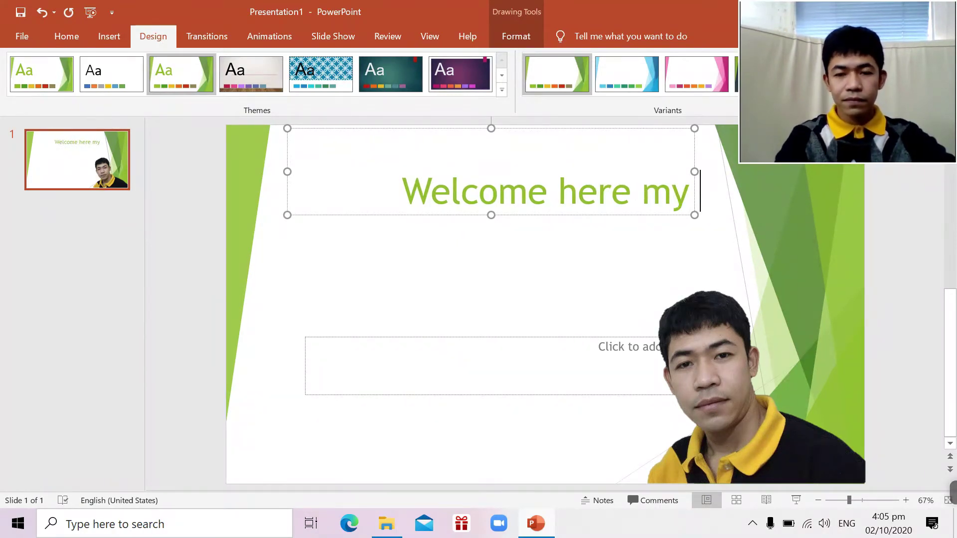
pyautogui.write('sho')
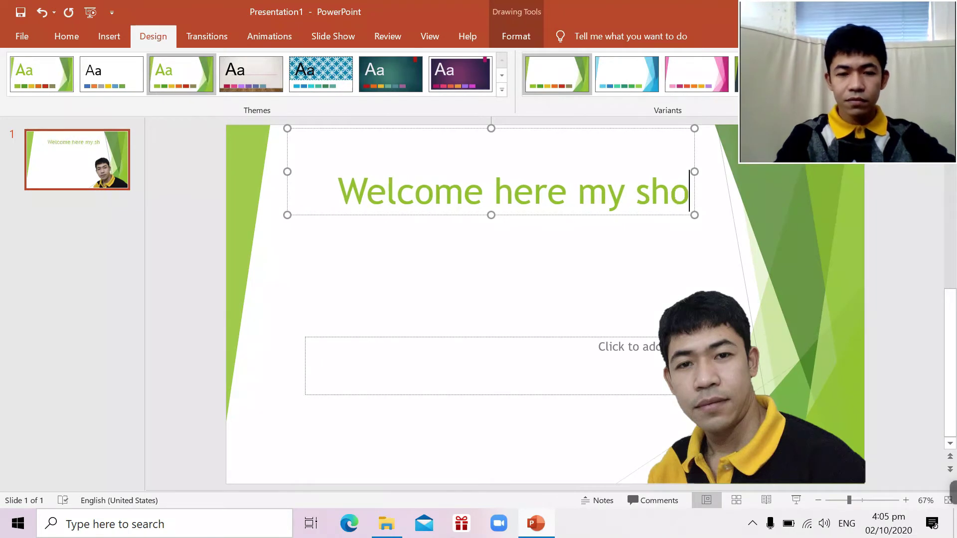
pyautogui.write('w')
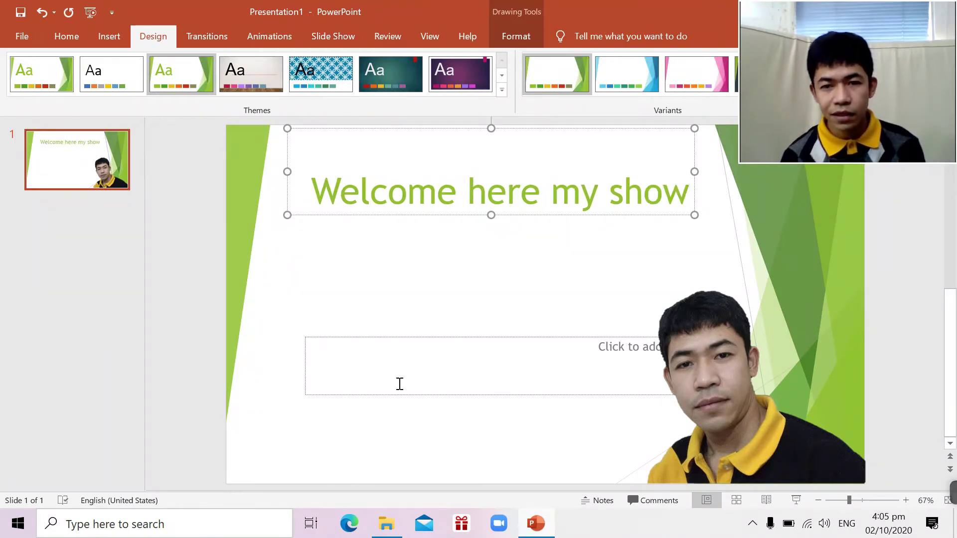
# - Move the subtitle box to the lower left and type the presenter's name above 'JCTECH ONLINE CLICKS'
pyautogui.click(375, 344)
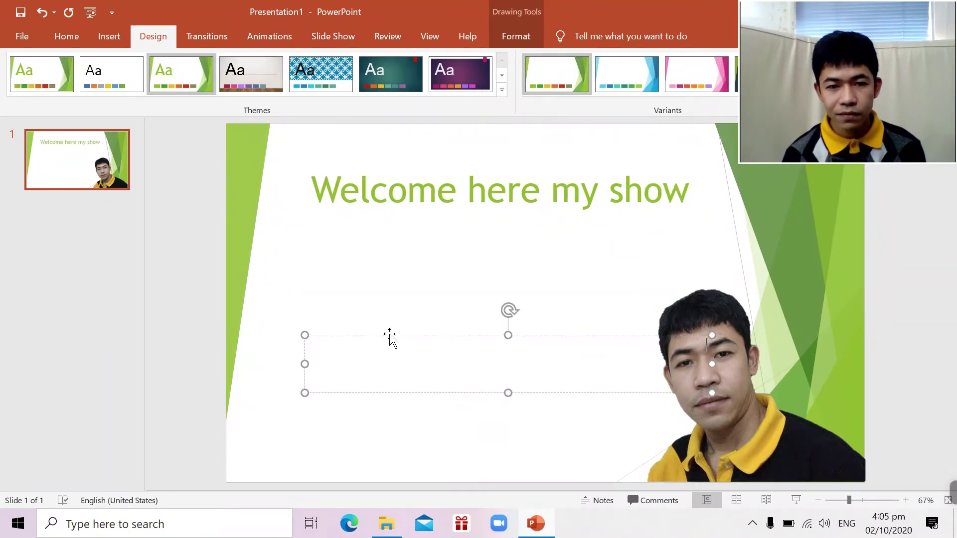
pyautogui.moveTo(390, 335); pyautogui.dragTo(334, 397)
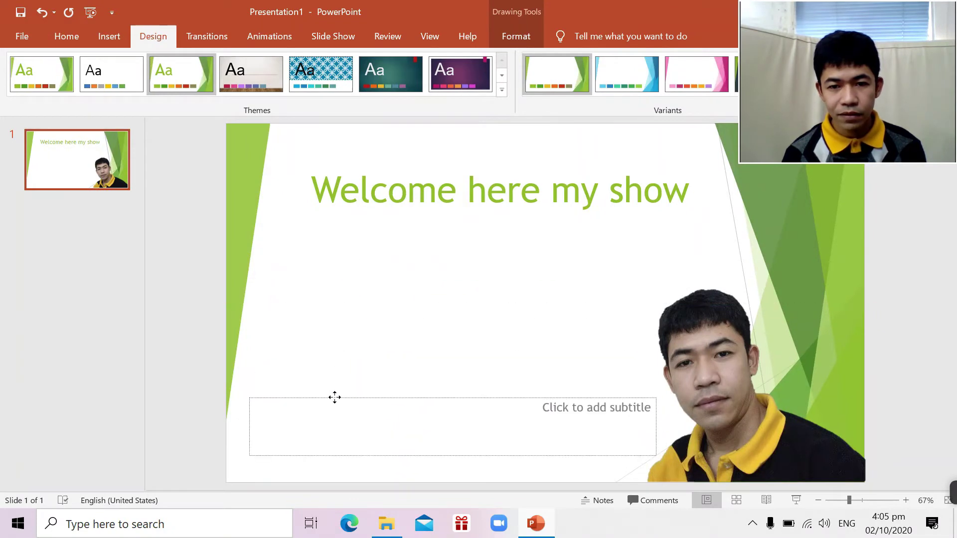
pyautogui.click(344, 415)
pyautogui.write('MR')
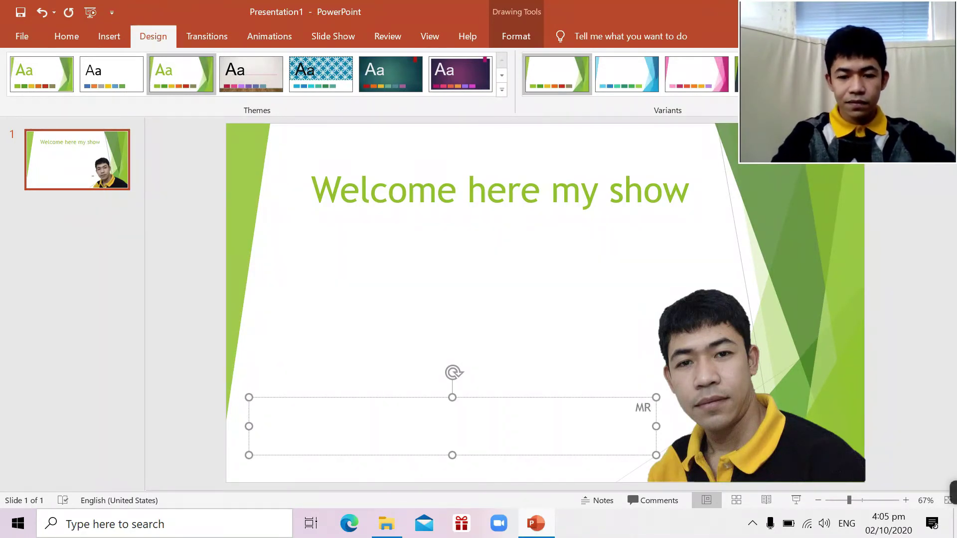
pyautogui.write('JOJEN')
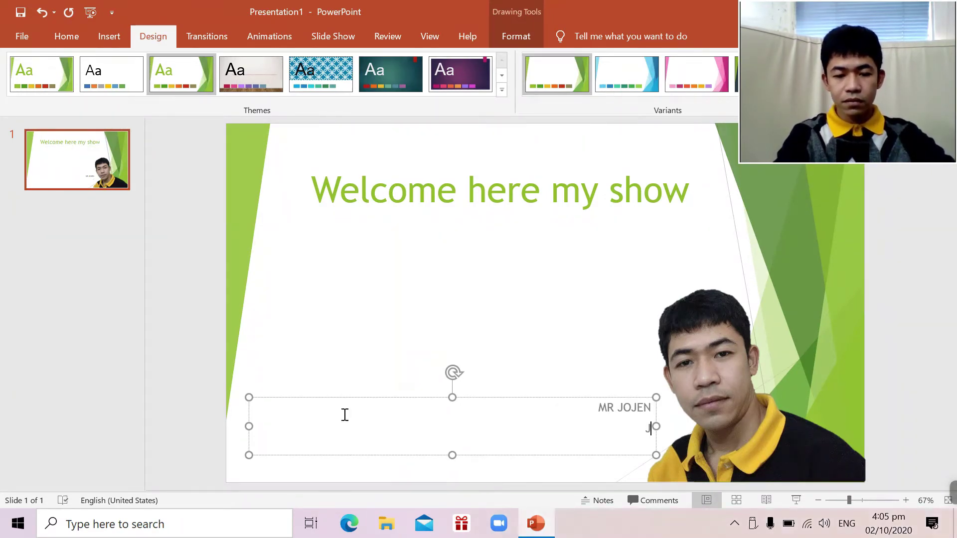
pyautogui.write('CTECH')
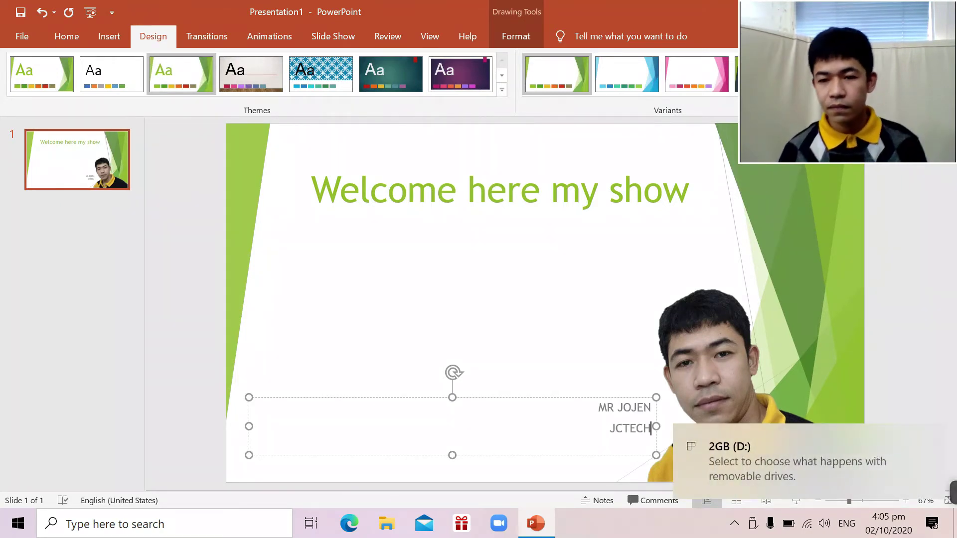
pyautogui.write(' O')
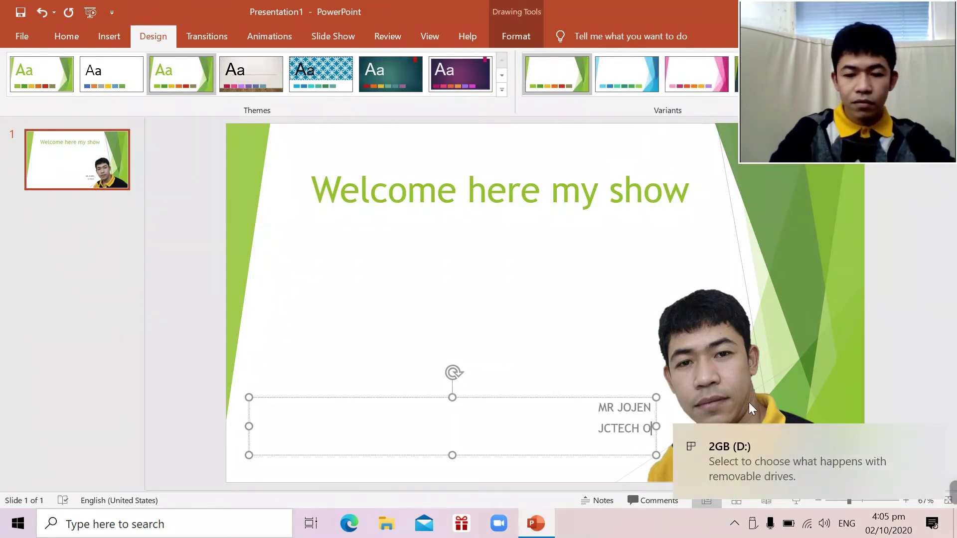
pyautogui.write('NLINE')
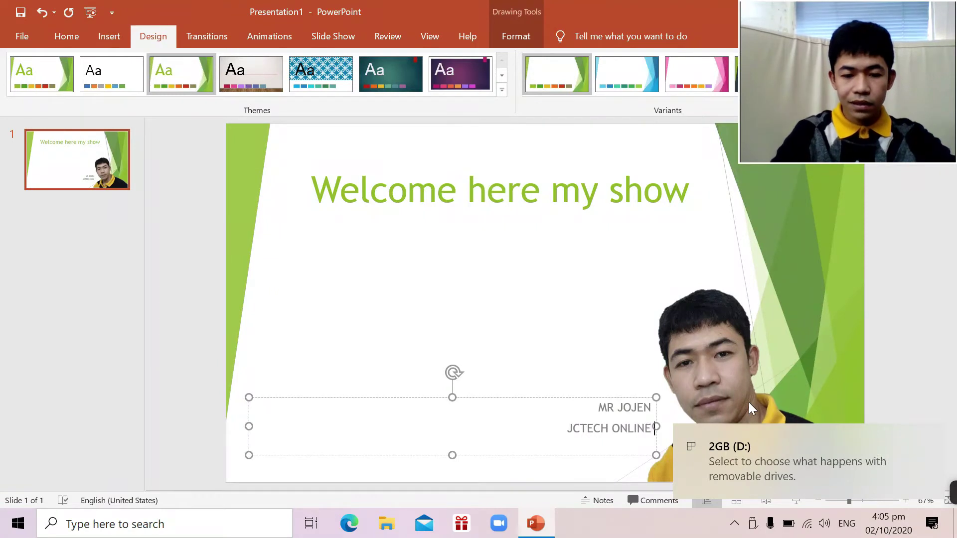
pyautogui.write(' CLI')
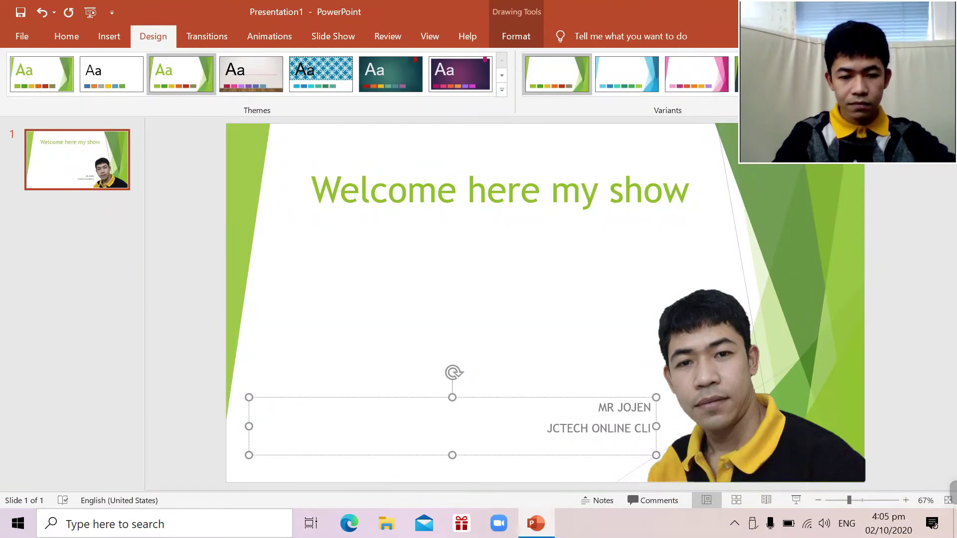
pyautogui.write('CKS')
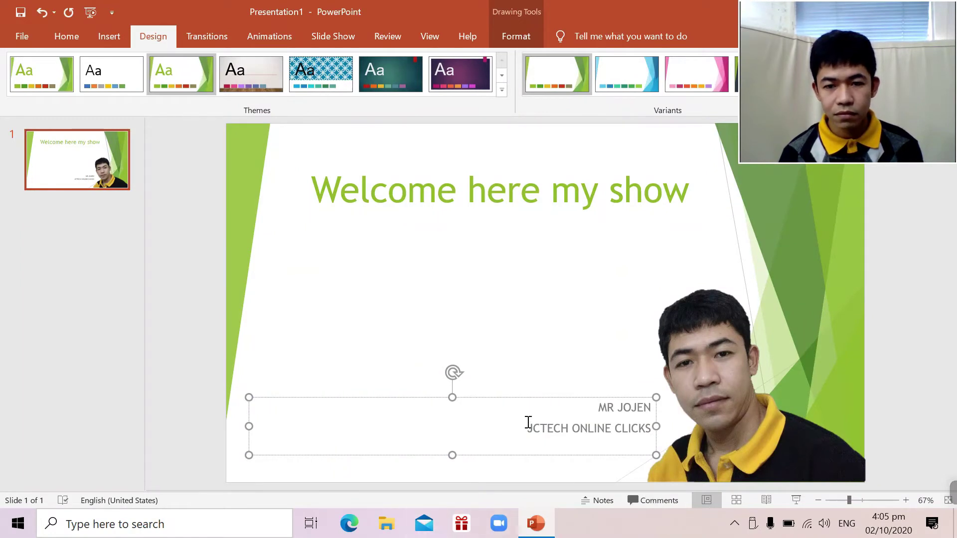
pyautogui.moveTo(533, 431)
pyautogui.mouseDown()
pyautogui.moveTo(653, 430)
pyautogui.moveTo(706, 364)
pyautogui.mouseUp()
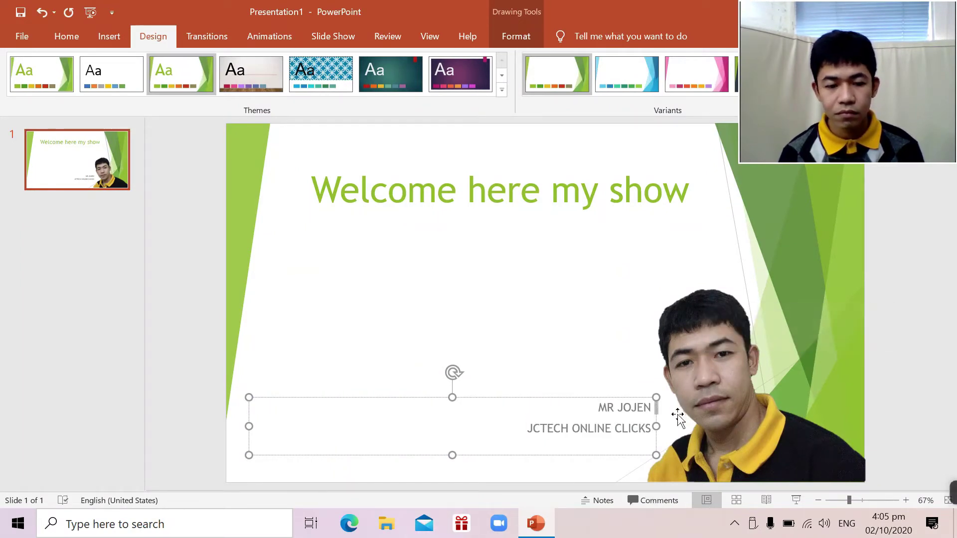
# - Center both subtitle lines, color them blue, and stretch the subtitle box upward
pyautogui.hotkey('ctrl', 'a')
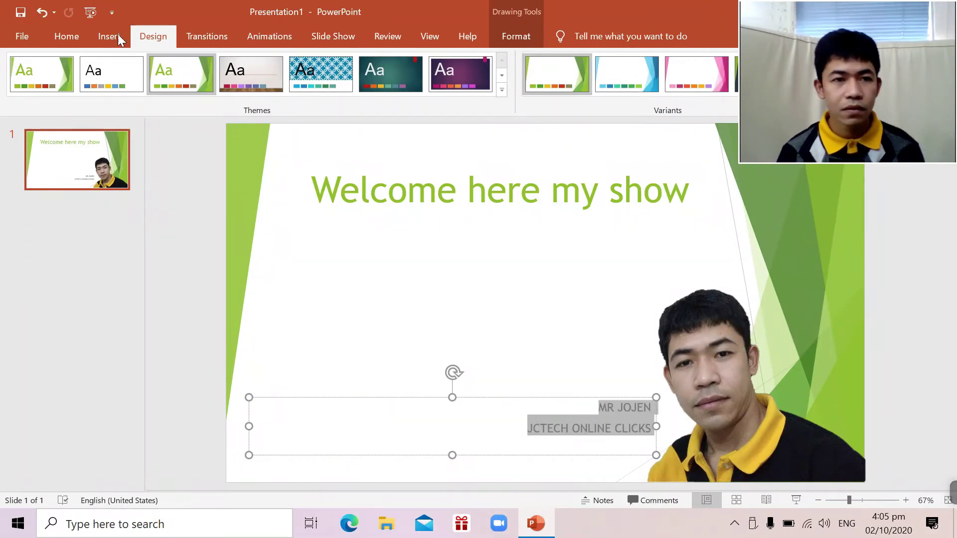
pyautogui.click(82, 34)
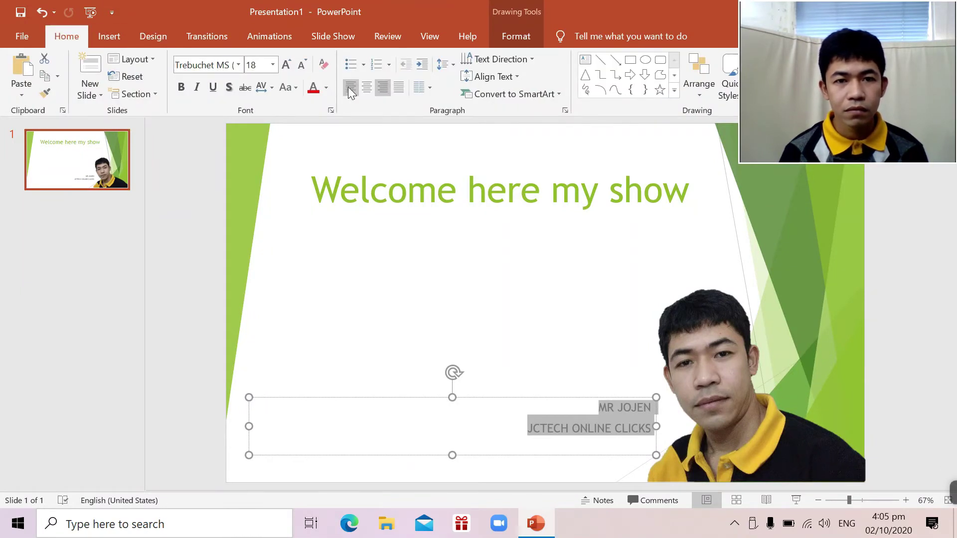
pyautogui.click(351, 90)
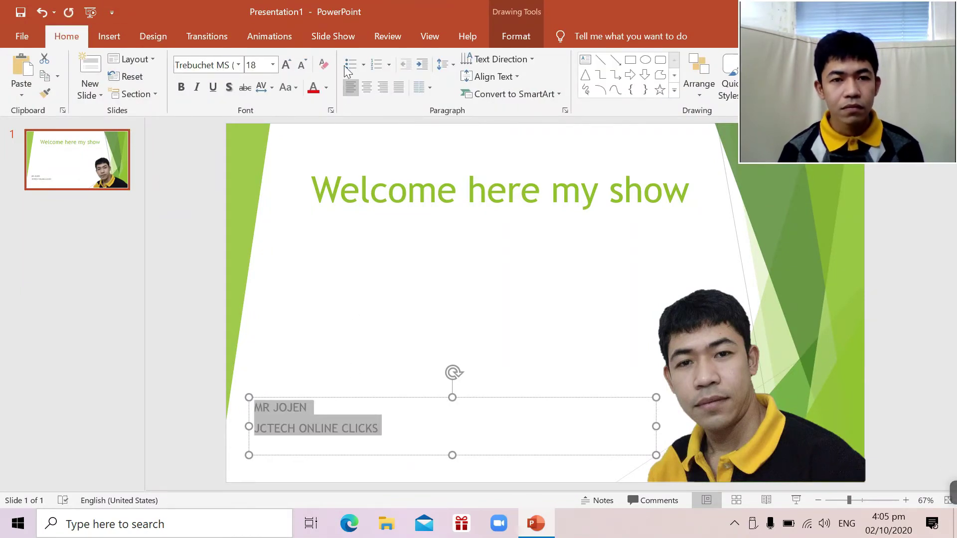
pyautogui.click(367, 89)
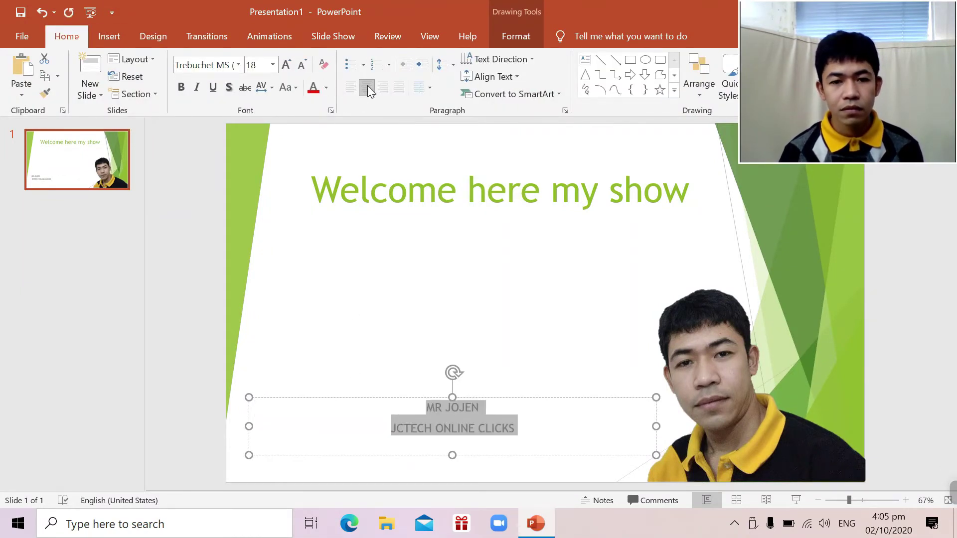
pyautogui.click(326, 87)
pyautogui.click(403, 207)
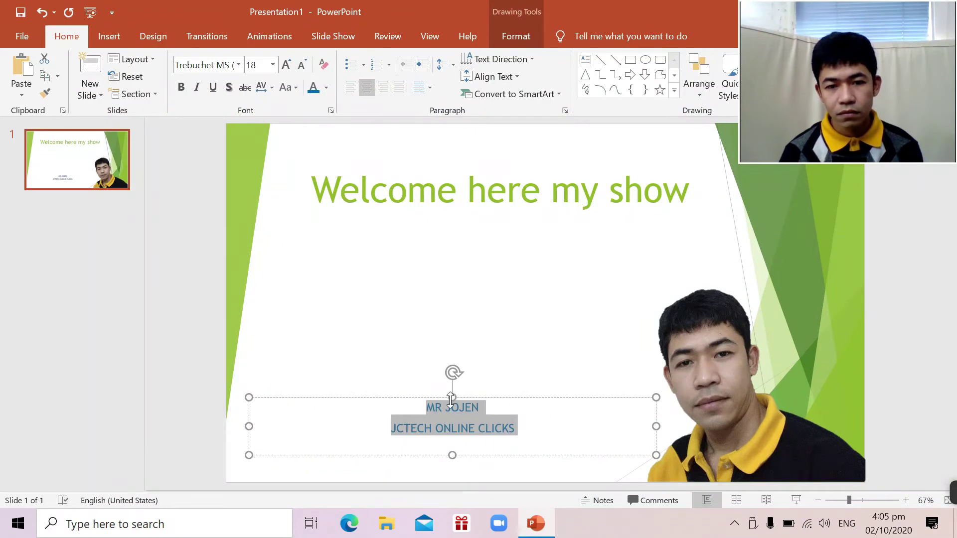
pyautogui.moveTo(451, 398); pyautogui.dragTo(452, 359)
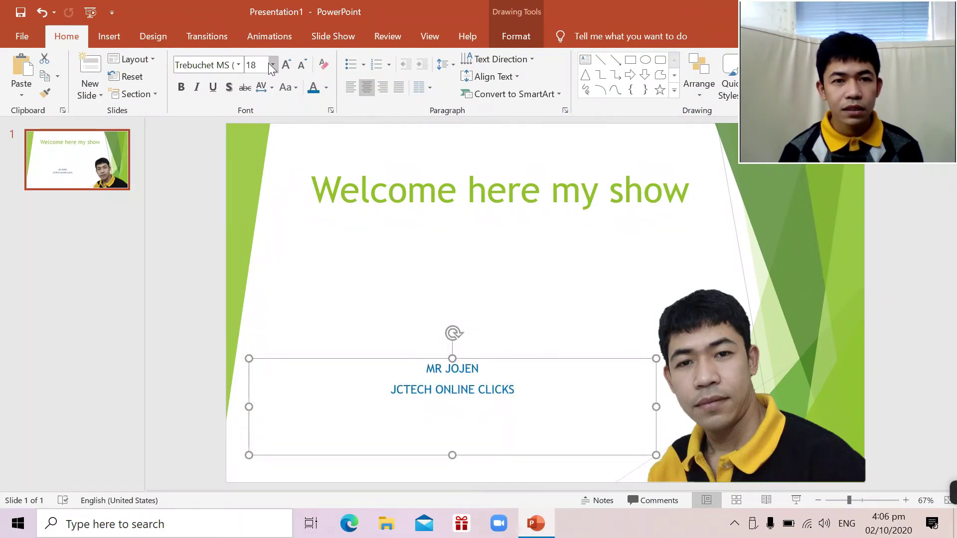
# - Increase the subtitle font size step by step up to 54
pyautogui.click(286, 65)
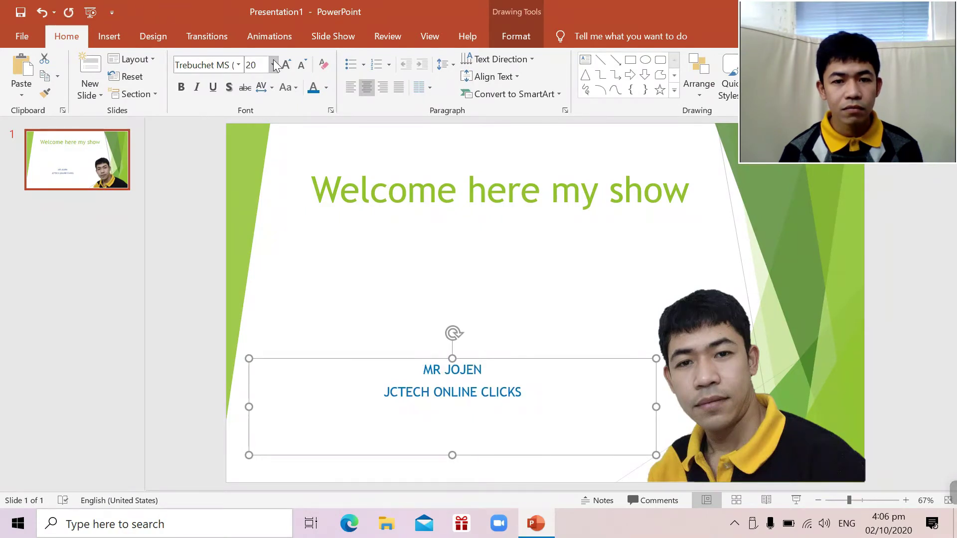
pyautogui.click(274, 65)
pyautogui.click(287, 62)
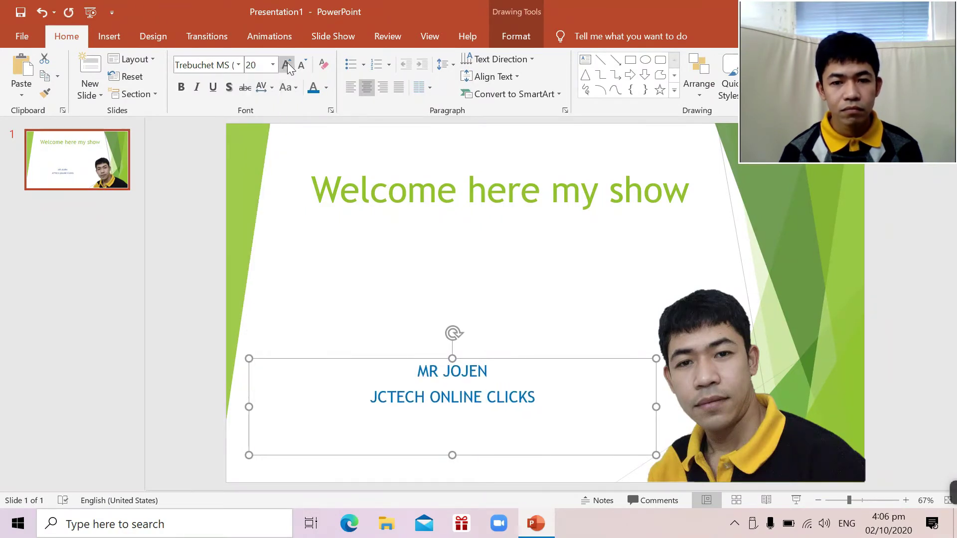
pyautogui.click(287, 63)
pyautogui.click(287, 63)
pyautogui.click(288, 63)
pyautogui.click(287, 63)
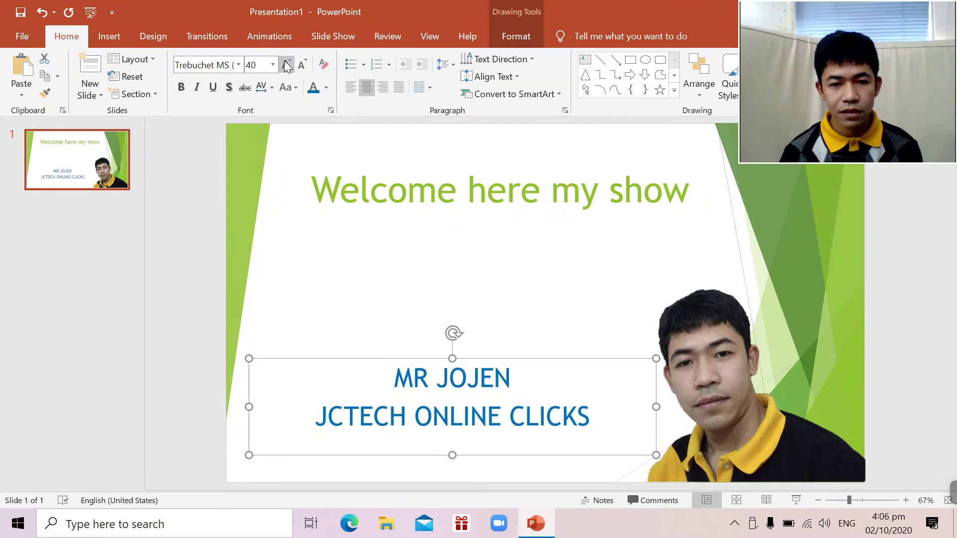
pyautogui.click(287, 65)
pyautogui.click(287, 65)
pyautogui.click(287, 65)
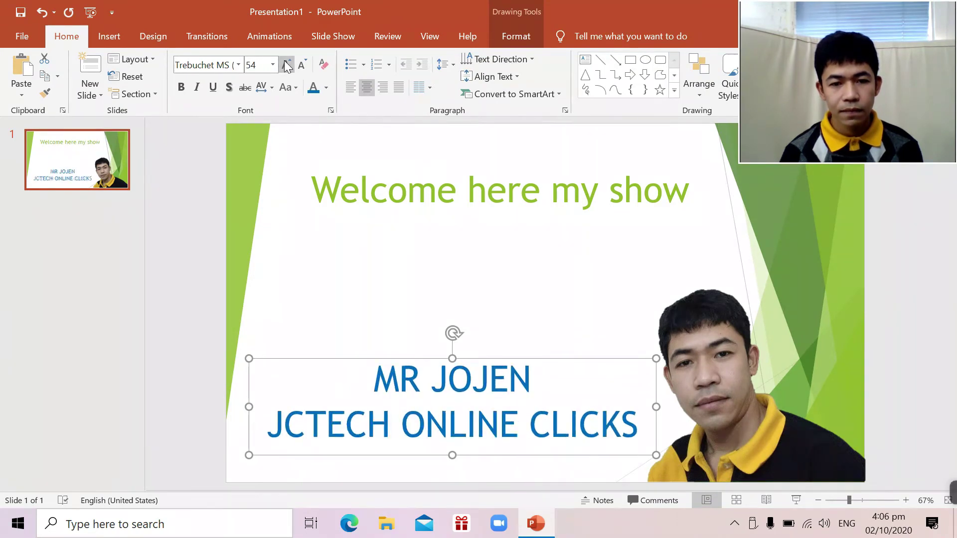
# - Add a period after MR in the first subtitle line
pyautogui.click(432, 376)
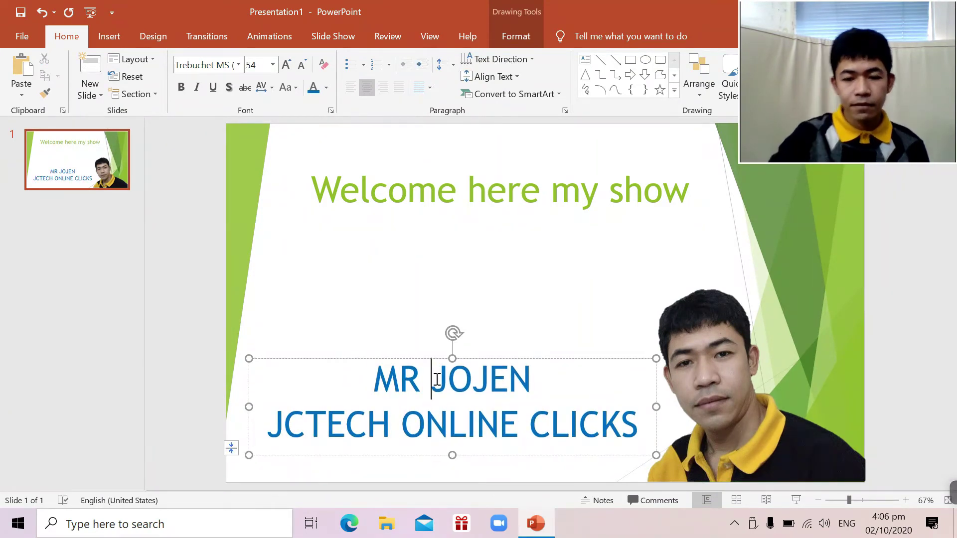
pyautogui.write('.')
pyautogui.press('BackSpace')
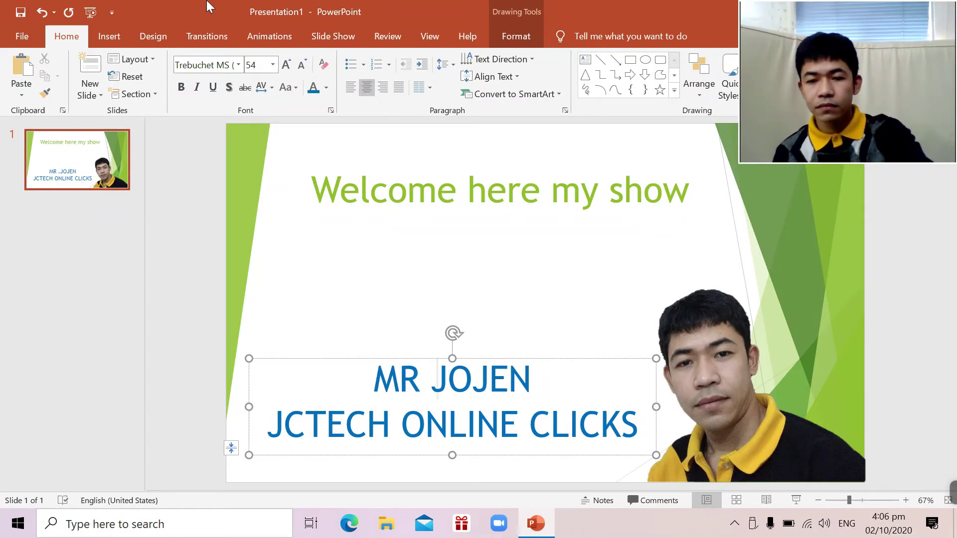
pyautogui.press('BackSpace')
pyautogui.write('.')
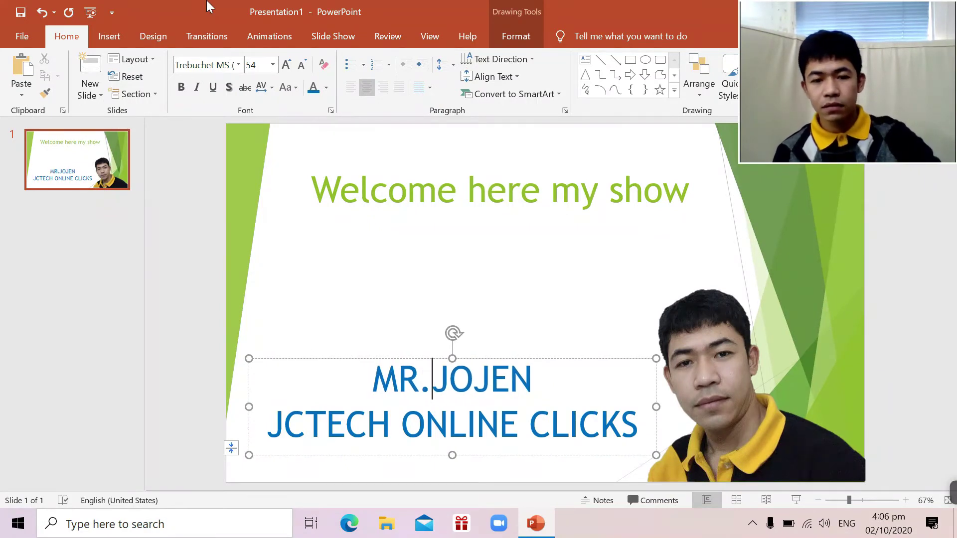
pyautogui.click(452, 262)
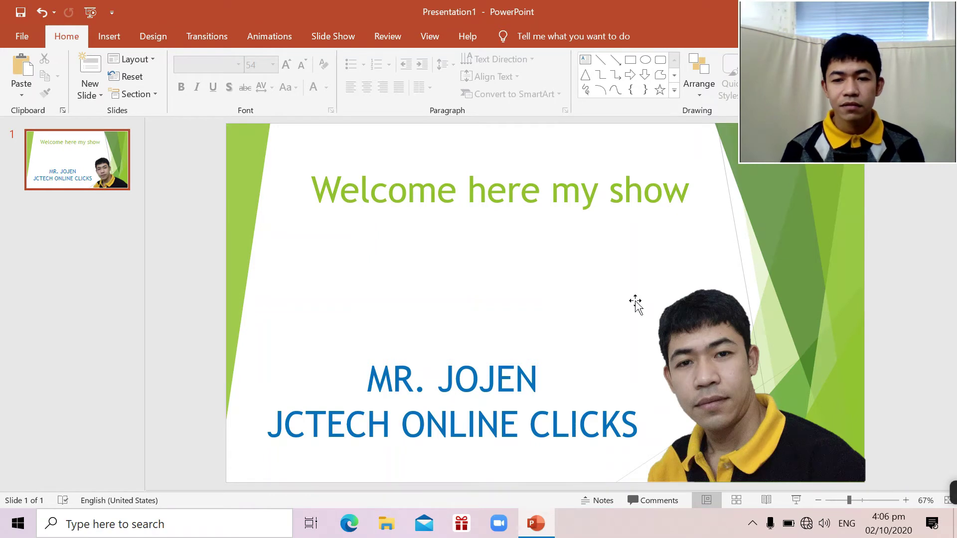
# - Select the cut-out portrait on the right and bring up its context menu
pyautogui.click(734, 354)
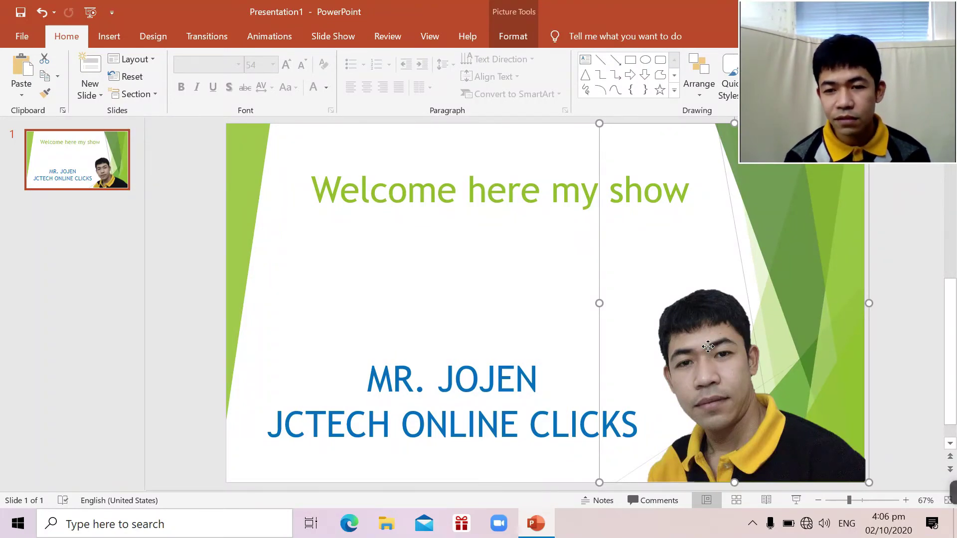
pyautogui.rightClick(708, 346)
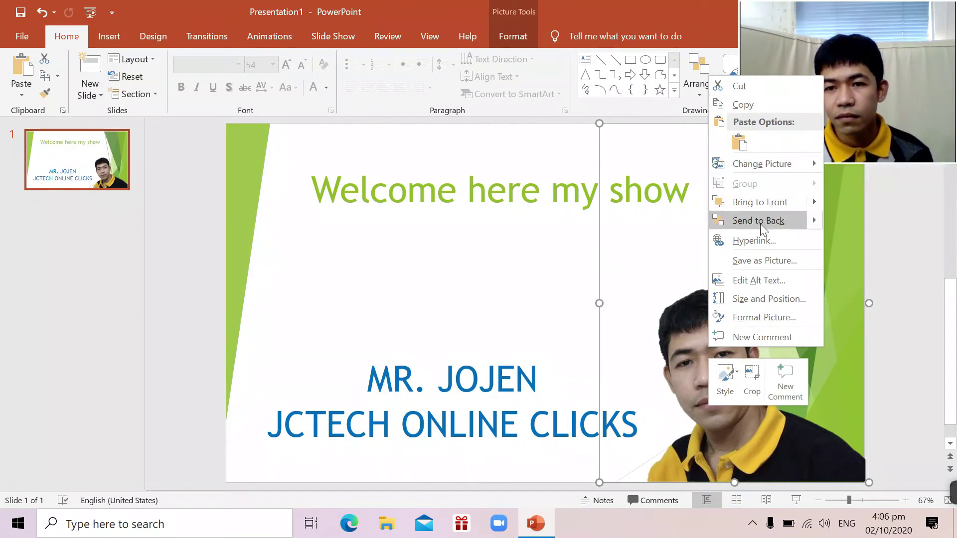
# - Save the portrait as a JPEG picture named 'MY PICTURE'
pyautogui.click(753, 261)
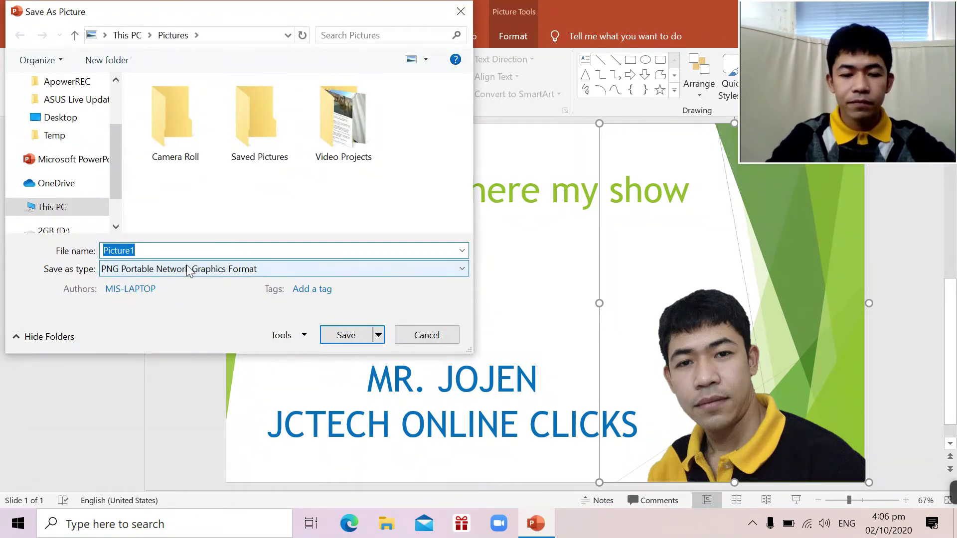
pyautogui.write('MY ')
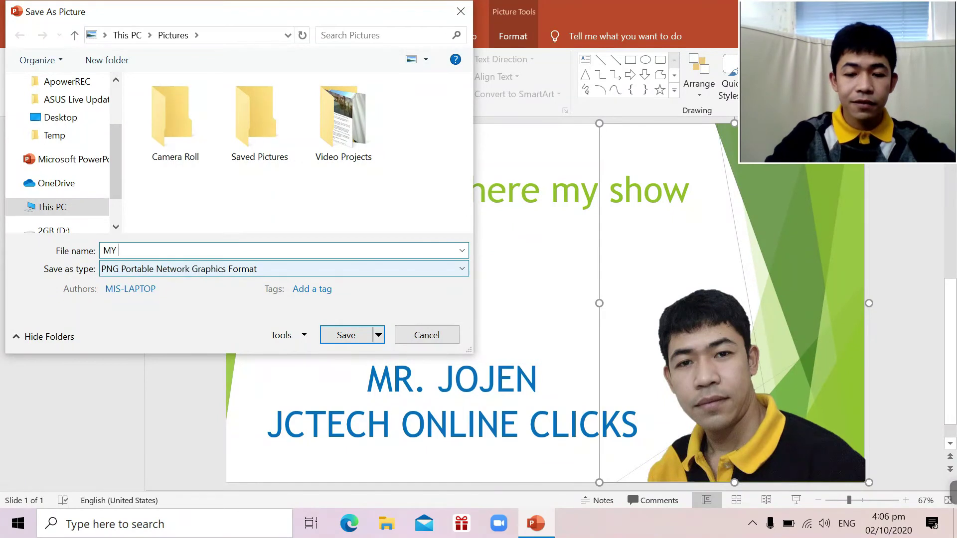
pyautogui.write('PICTUR')
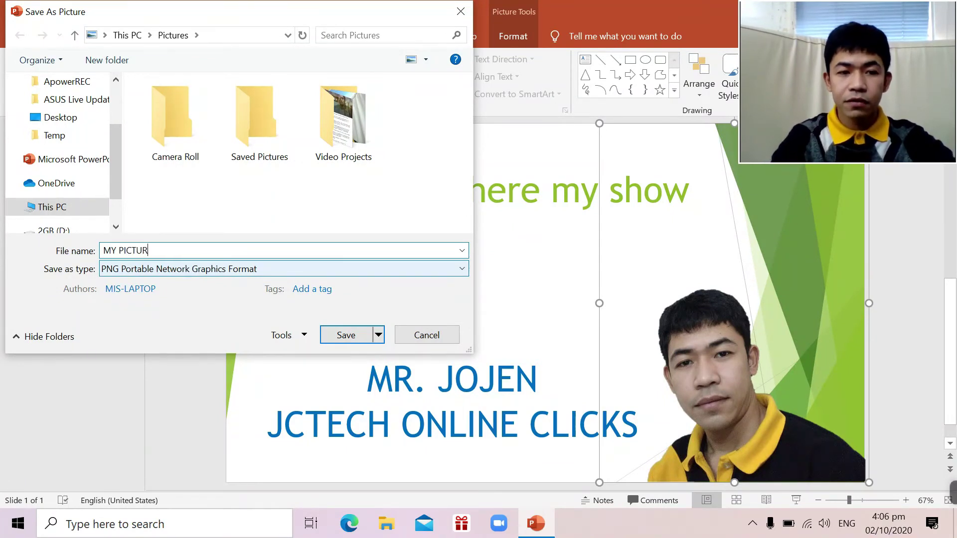
pyautogui.write('E')
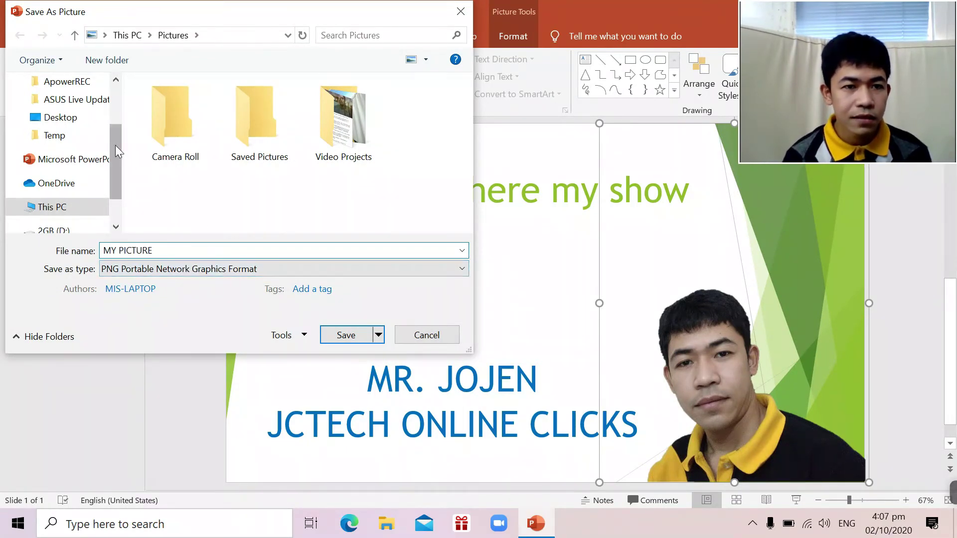
pyautogui.click(215, 268)
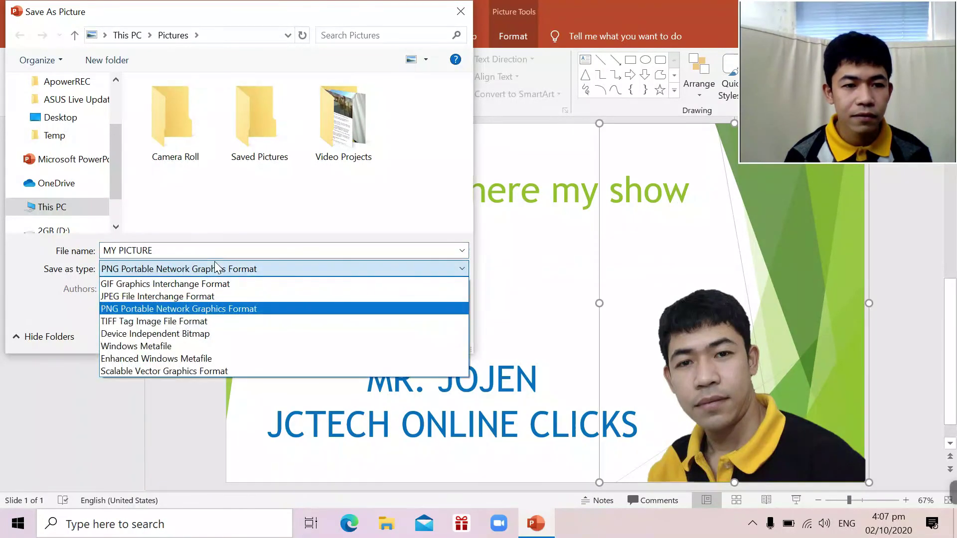
pyautogui.click(215, 269)
pyautogui.click(299, 273)
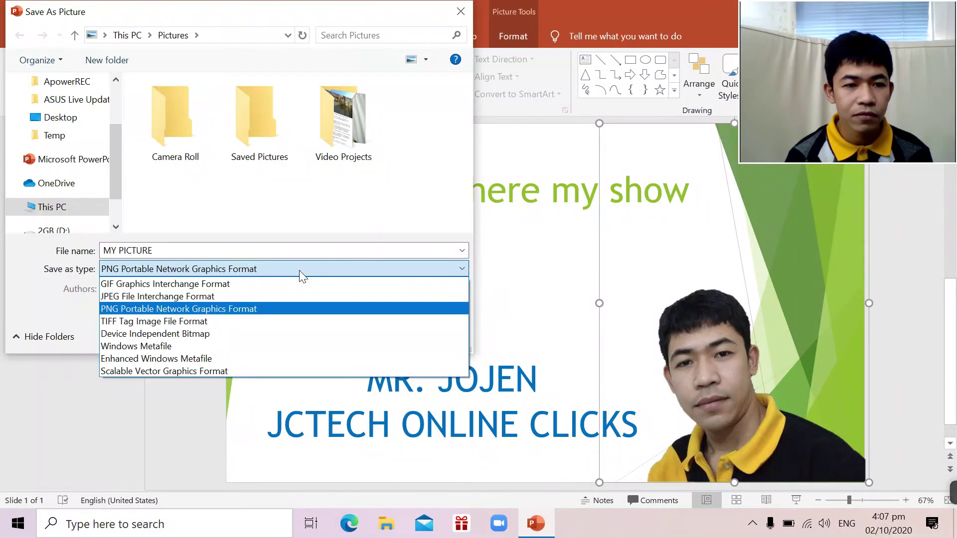
pyautogui.click(202, 296)
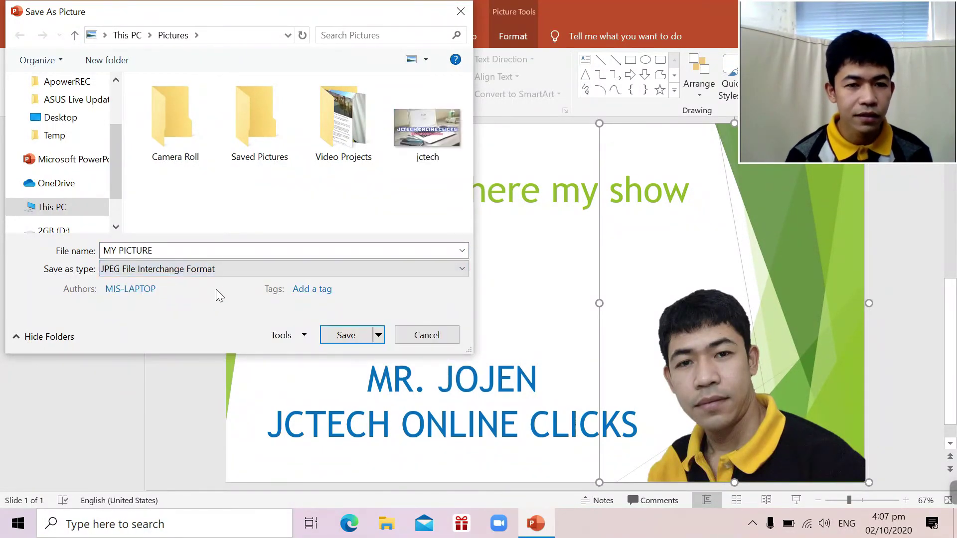
pyautogui.click(356, 339)
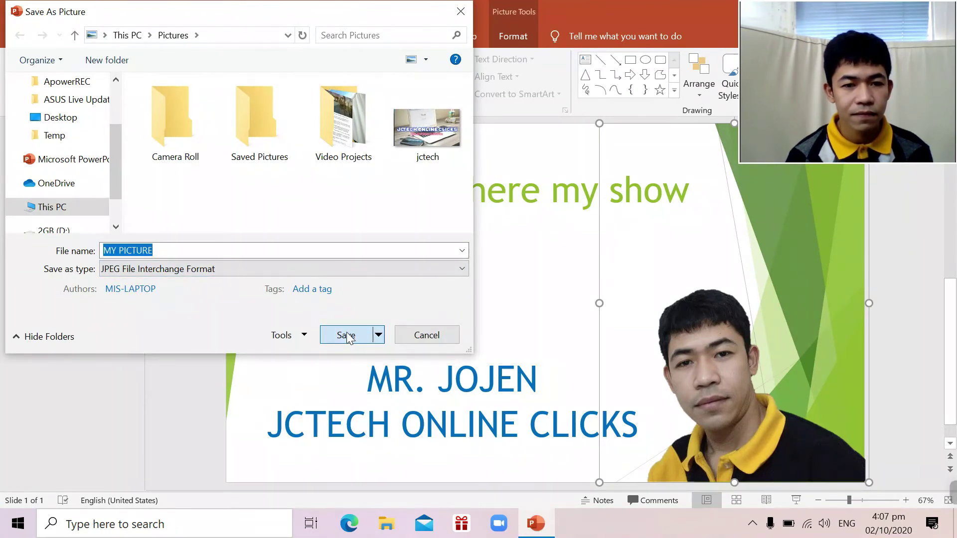
# - Open the Pictures folder in File Explorer and view MY PICTURE.jpg
pyautogui.click(387, 524)
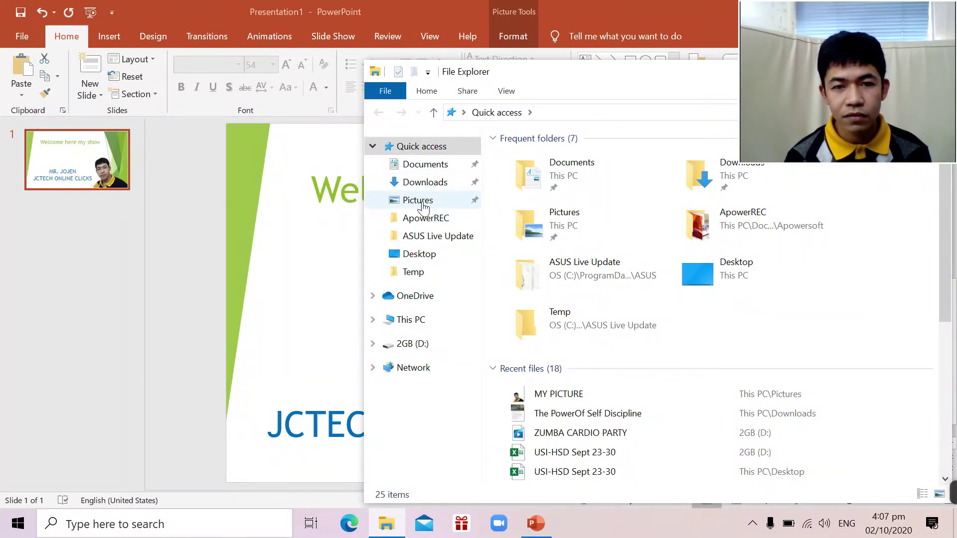
pyautogui.click(419, 201)
pyautogui.doubleClick(921, 222)
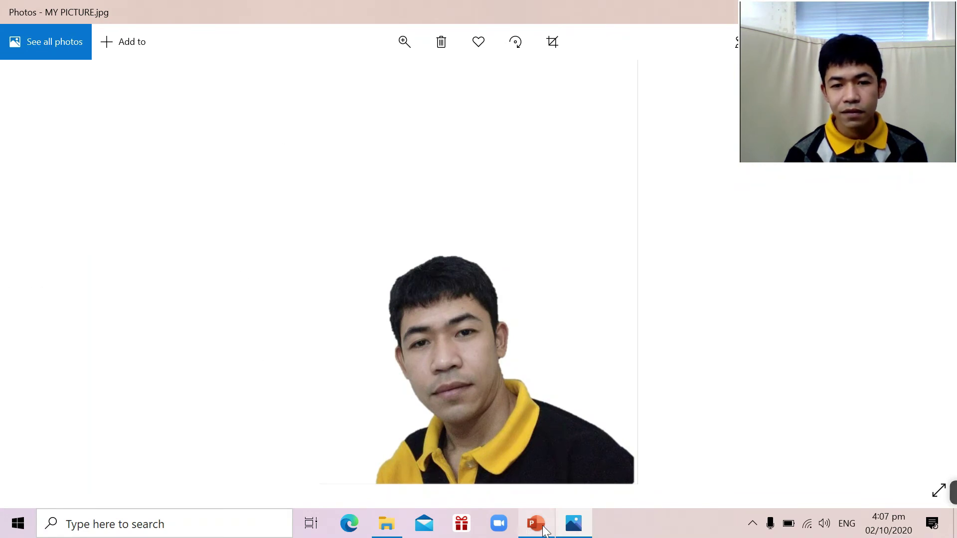
pyautogui.moveTo(536, 524)
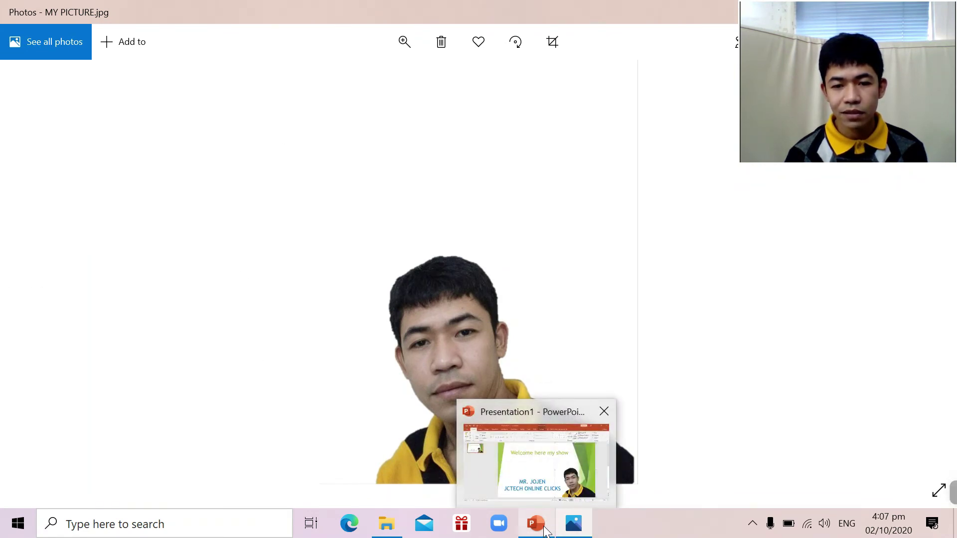
# - Leave the Photos view of MY PICTURE.jpg and return to the finished PowerPoint title slide
pyautogui.click(545, 531)
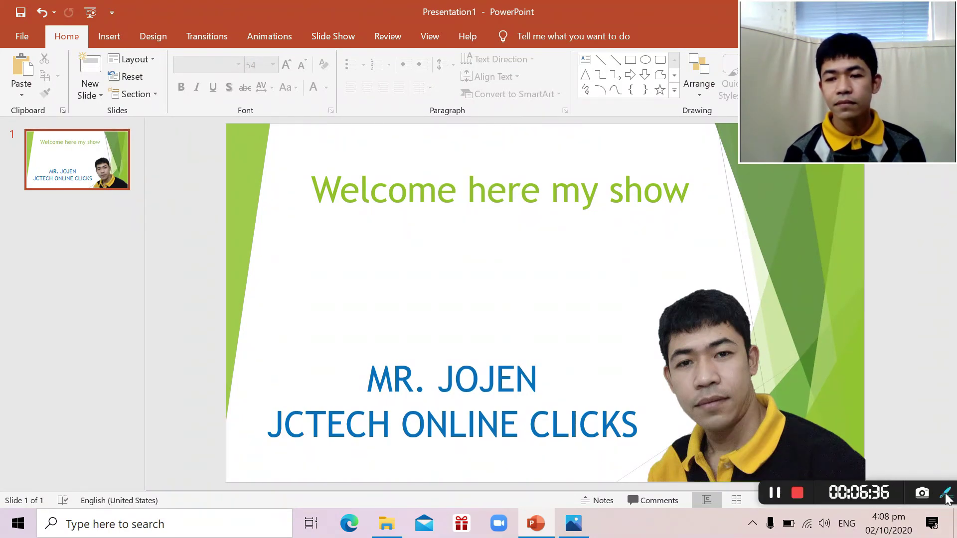
pyautogui.click(768, 493)
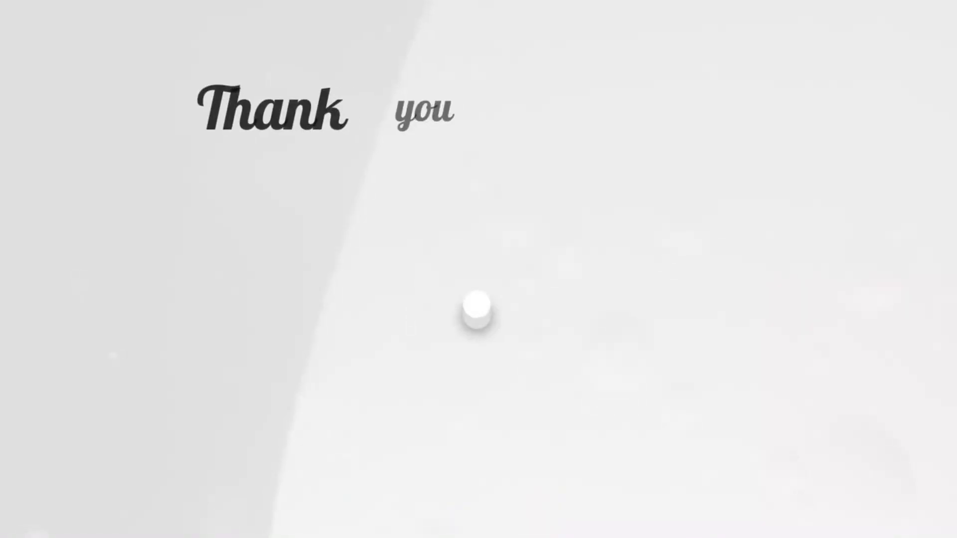